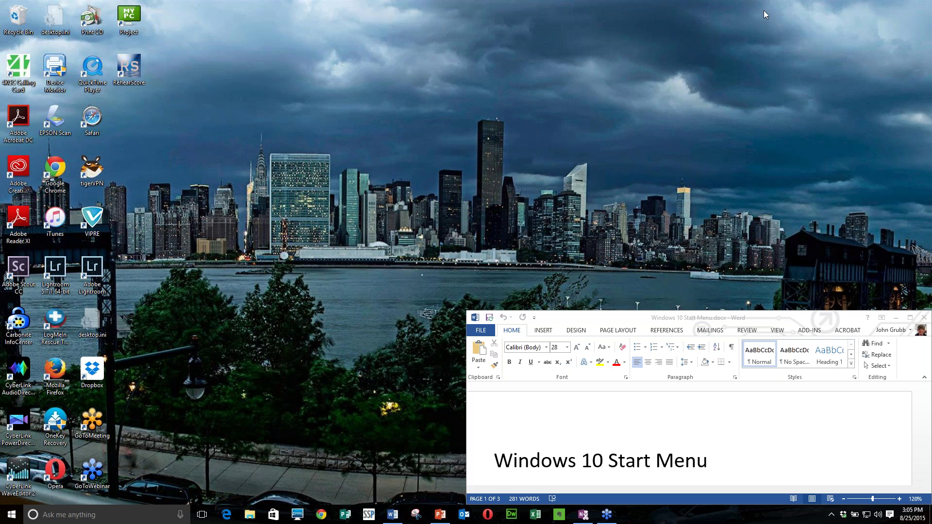
- Enlarge the Word notes window upward until the Resize section of the Windows 10 Start Menu document shows
left_click(670, 321)
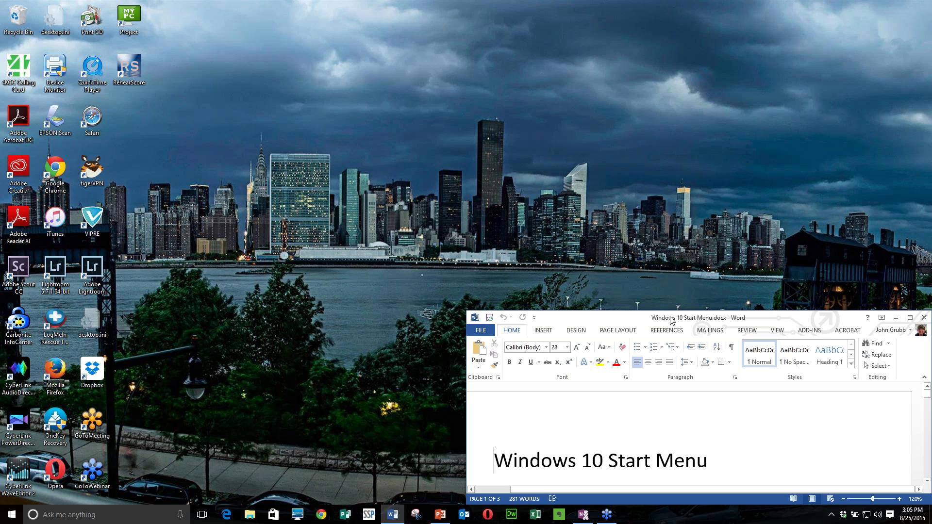
left_click(924, 11)
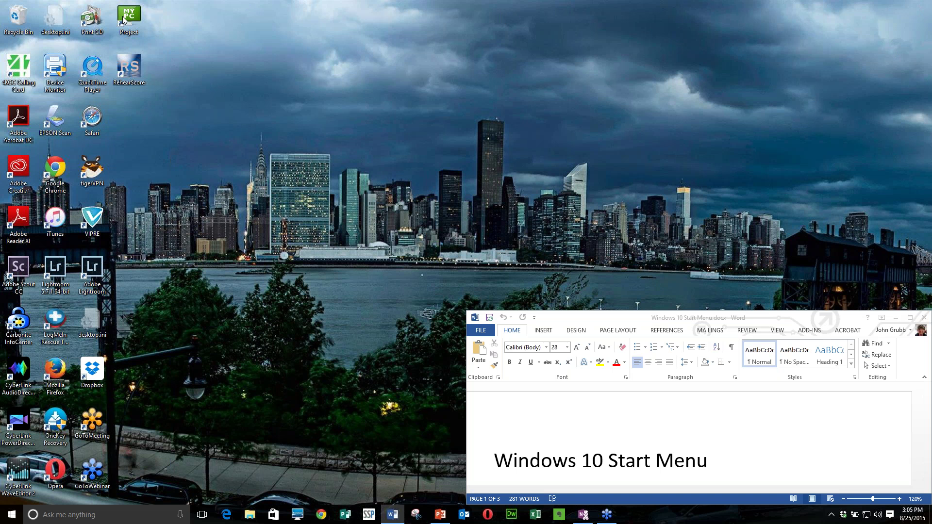
left_click(110, 3)
left_click_drag(658, 309, 632, 169)
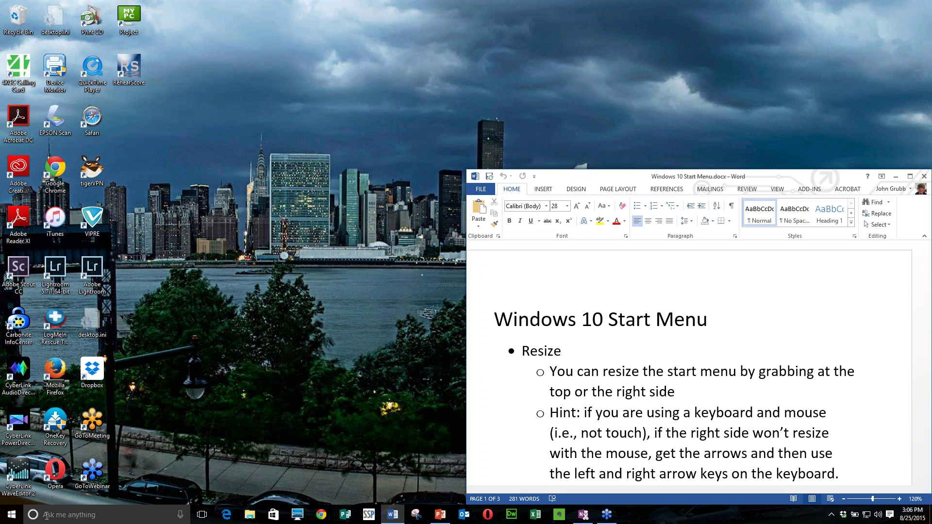
- Open the Start menu and make it taller so that it reaches nearly the full height of the desktop
left_click(15, 518)
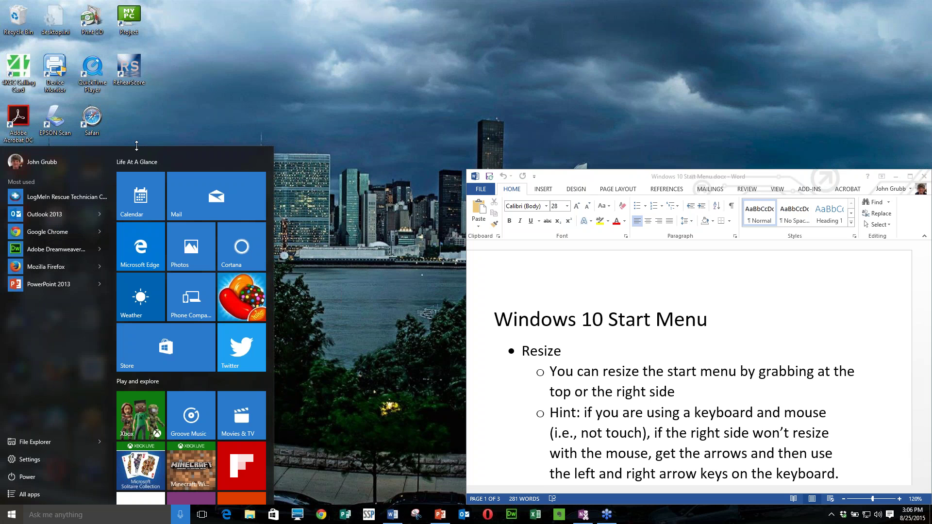
left_click_drag(136, 145, 123, 25)
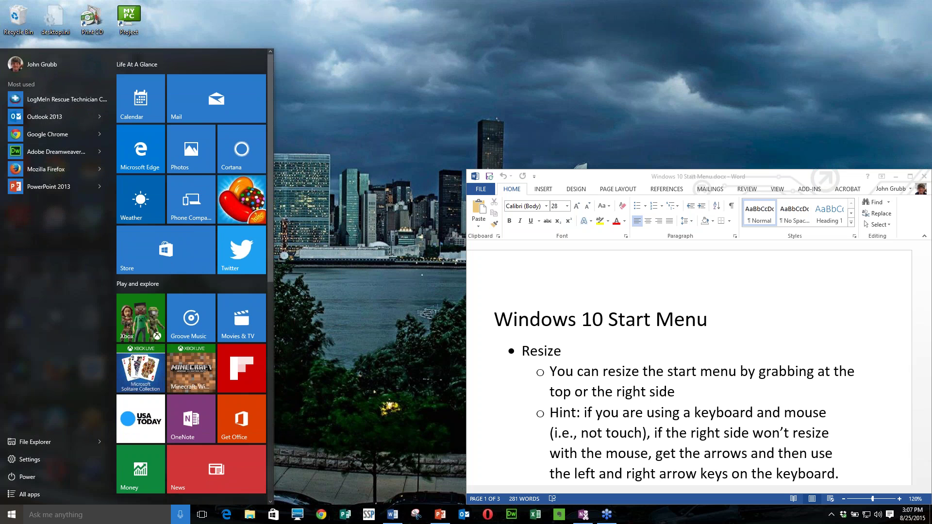
- Widen the Start menu to show its tile groups side by side and narrow it back to a single group column
key("Tab")
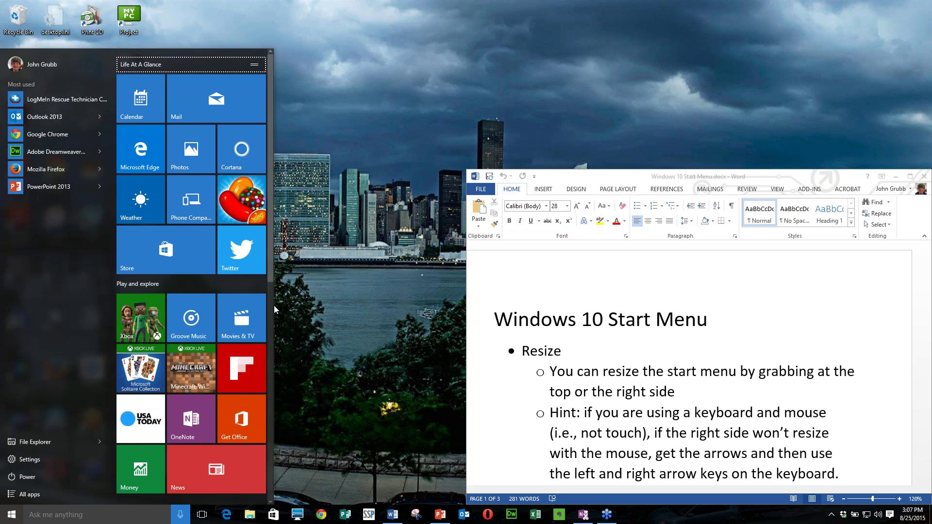
left_click_drag(274, 306, 524, 305)
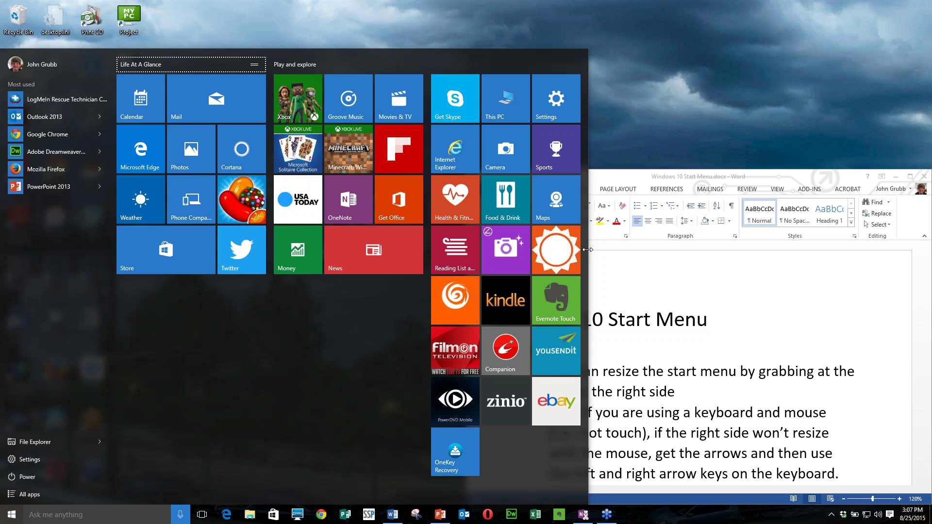
left_click_drag(588, 249, 305, 249)
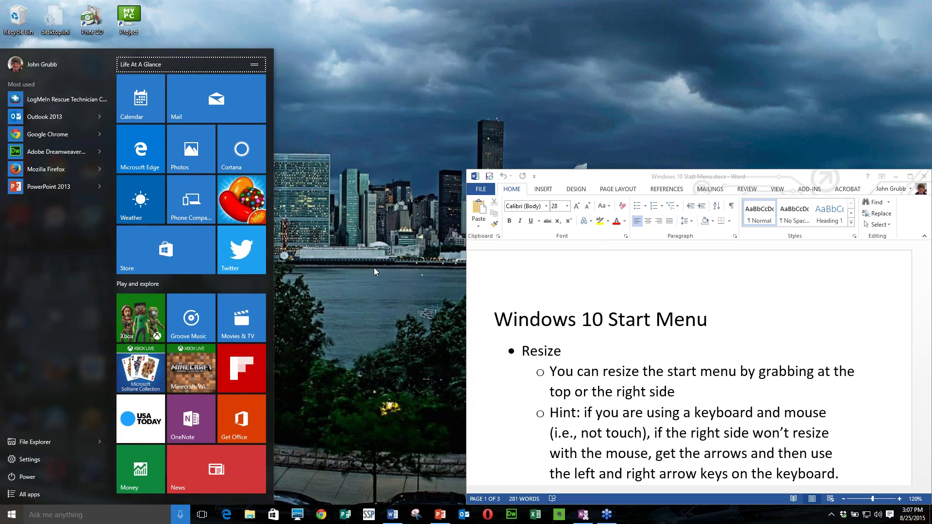
- Extend the Word notes window upward until the notes show down to the Left Side power settings
left_click(571, 168)
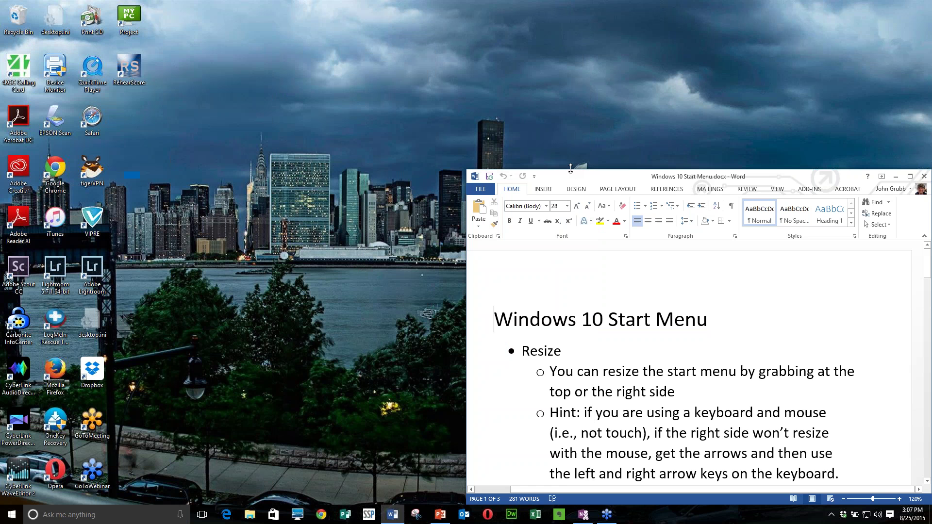
left_click_drag(570, 169, 548, 126)
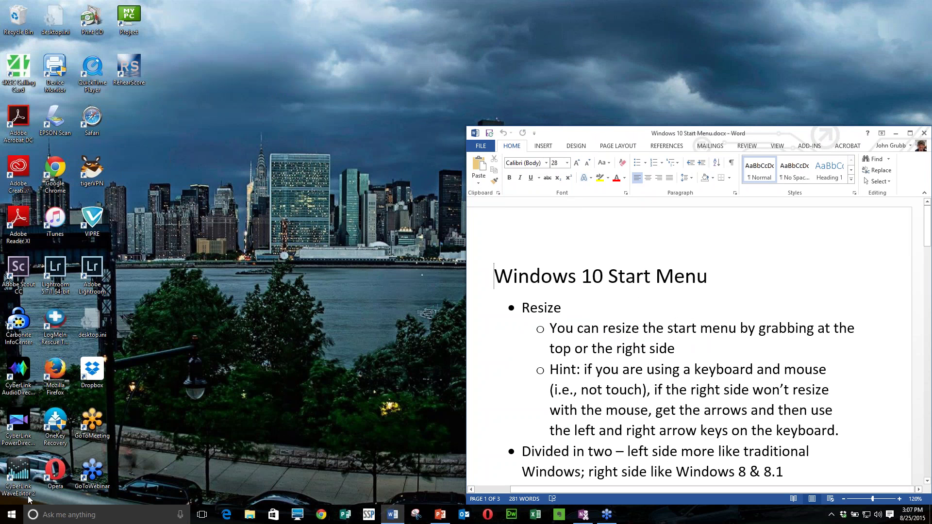
left_click(21, 516)
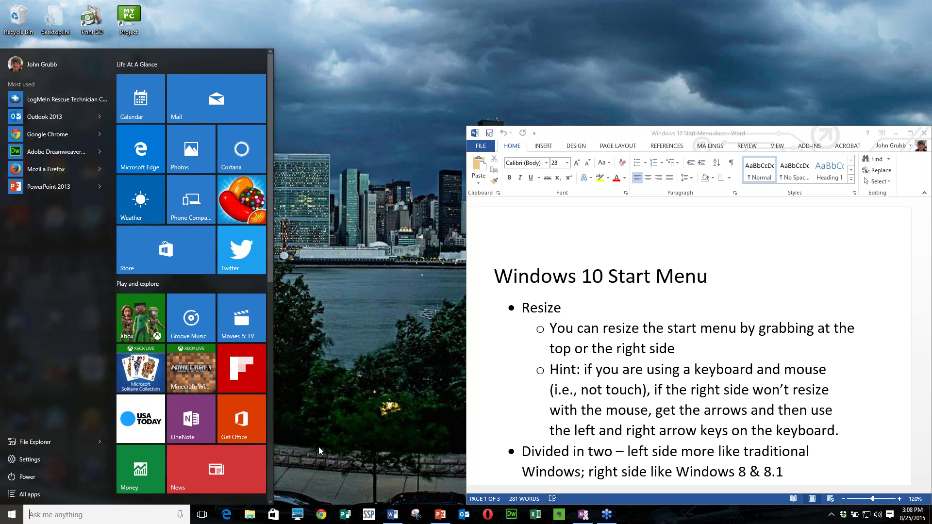
left_click_drag(595, 125, 555, 18)
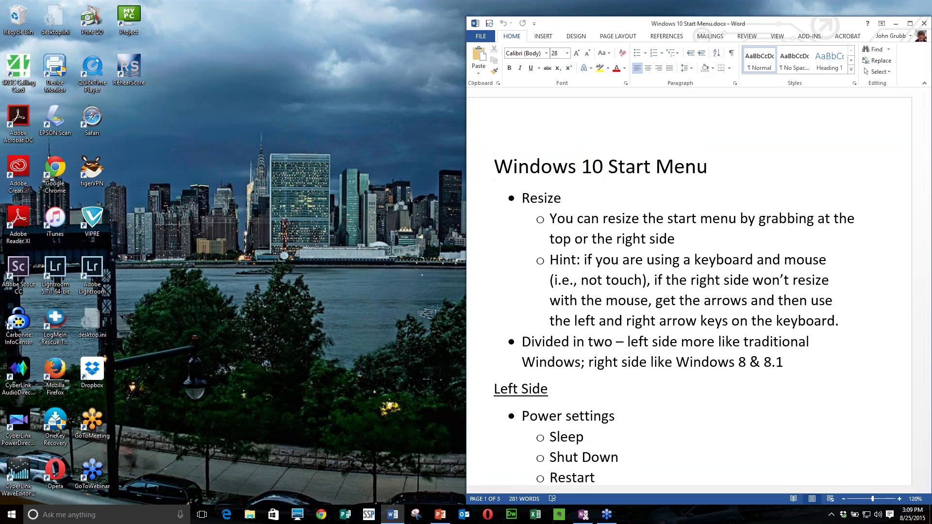
- Examine the Power options in the Start menu without choosing any, and close the menu
left_click(11, 516)
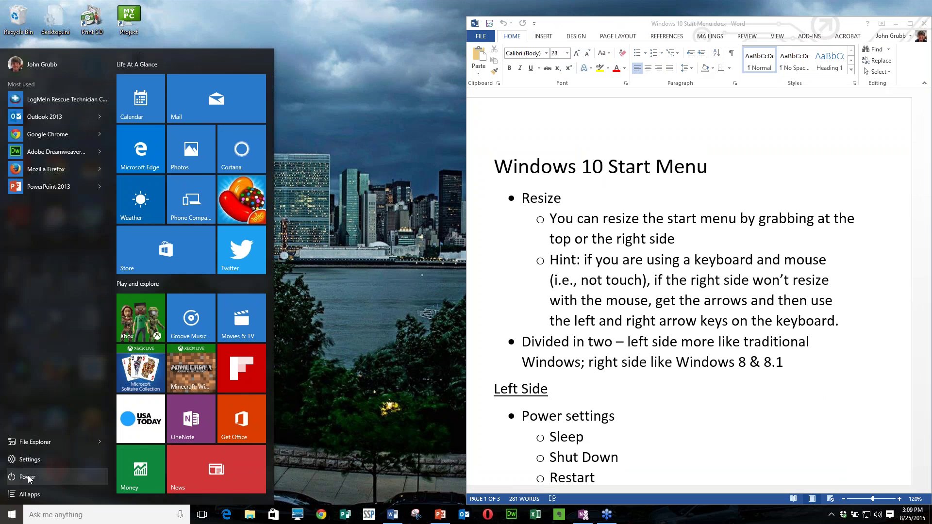
left_click(28, 479)
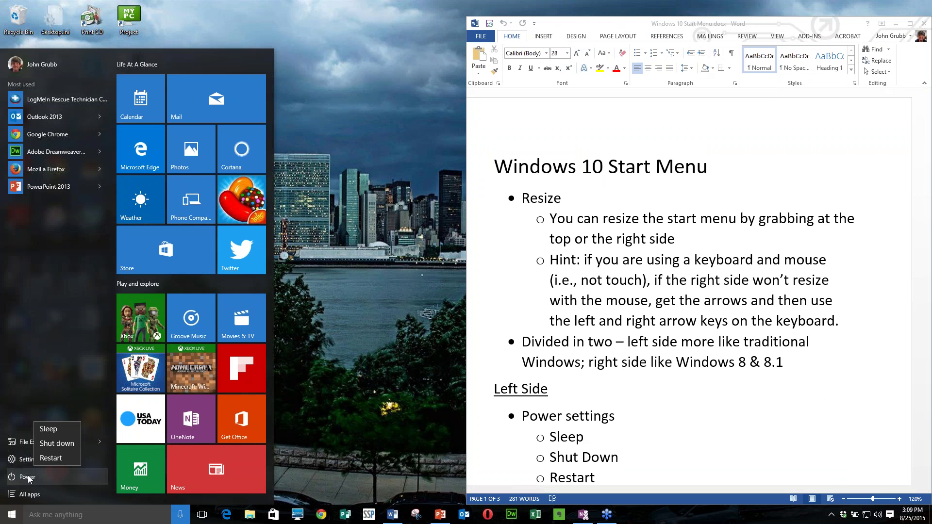
left_click(45, 387)
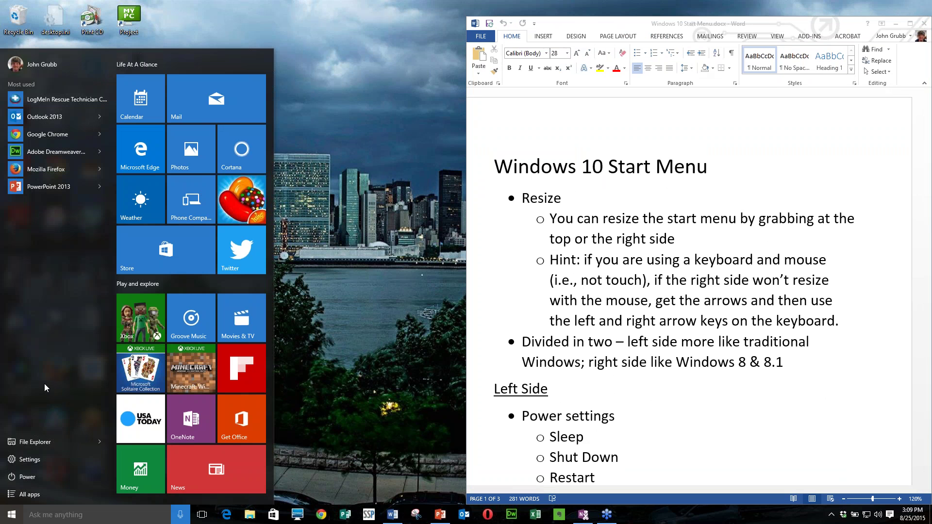
left_click(32, 478)
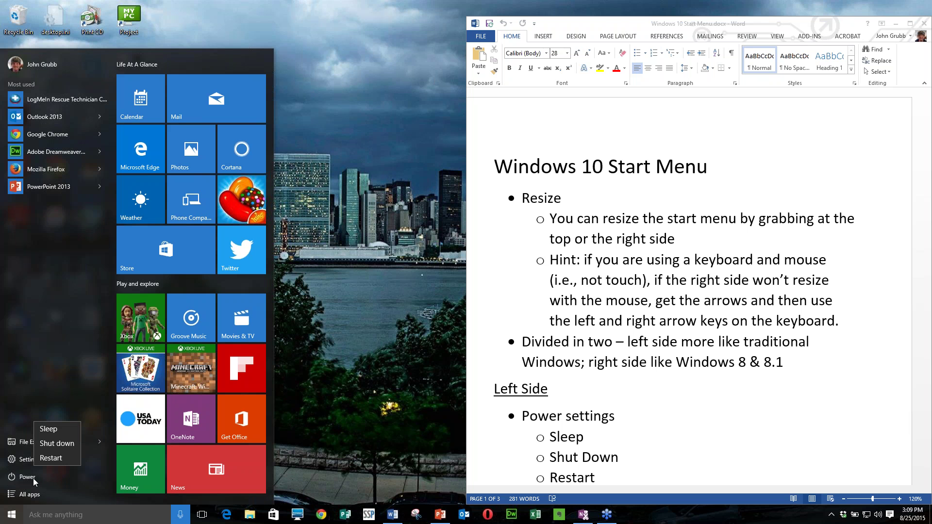
left_click(429, 123)
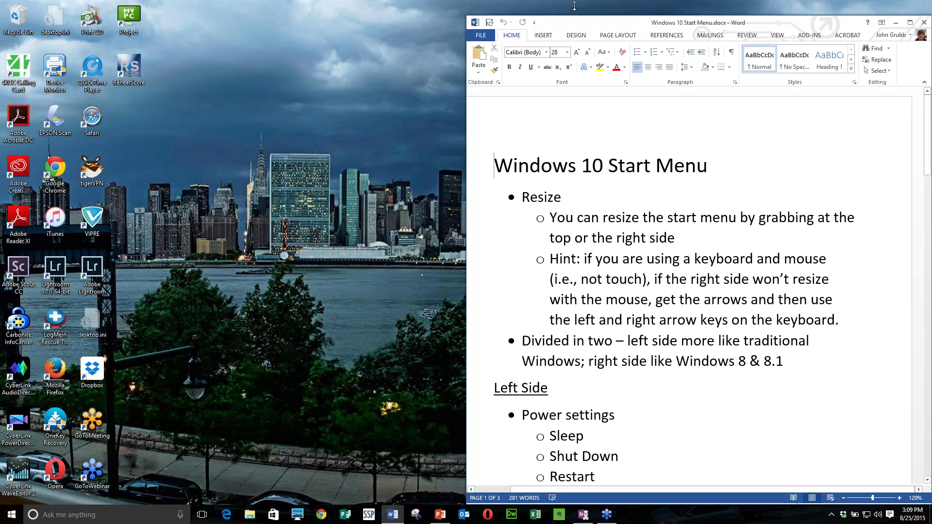
- Stretch the Word window to the upper screen edge and bring the account section of the notes into view
left_click_drag(572, 13, 574, 2)
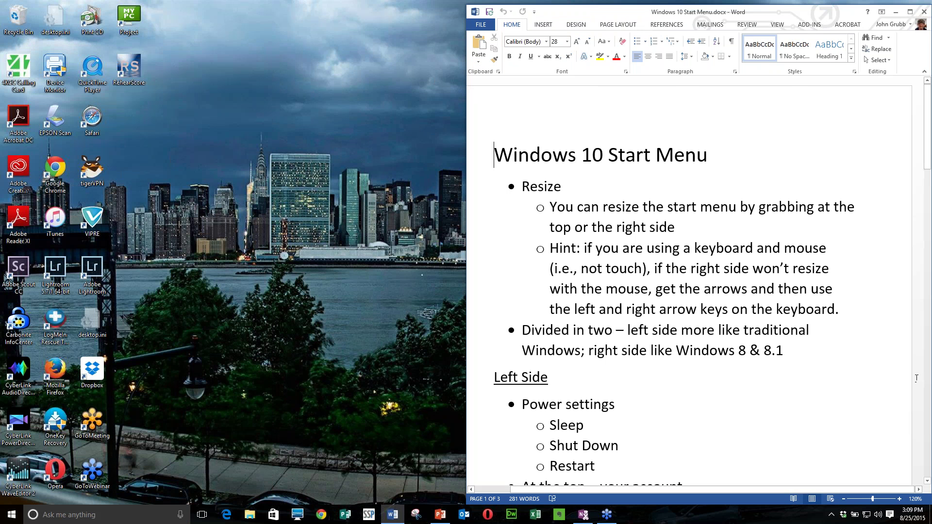
left_click(928, 482)
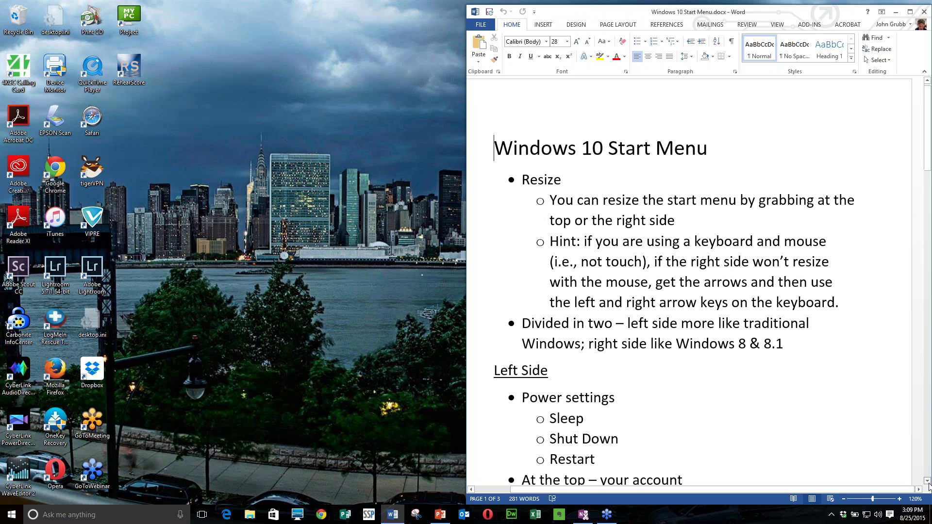
left_click(928, 482)
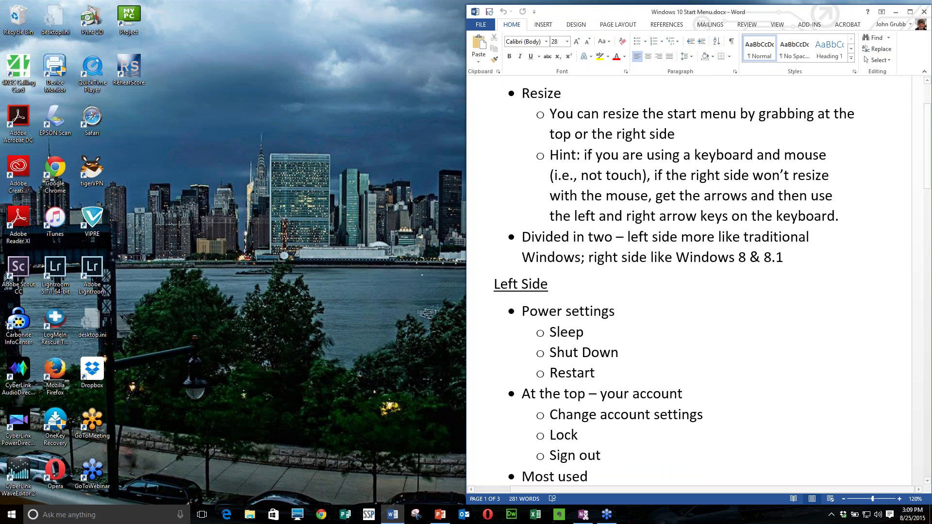
left_click(927, 80)
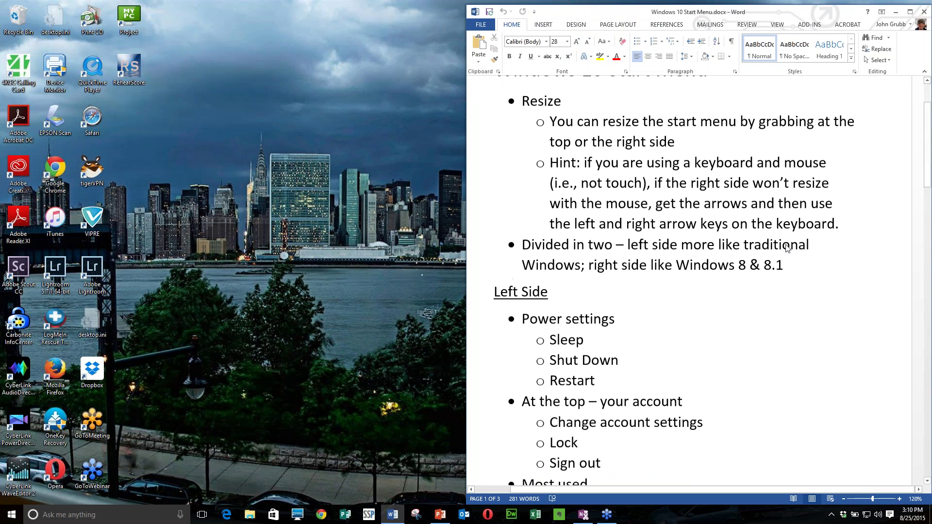
- Examine the user account options in the Start menu without choosing any, and close the menu
left_click(8, 511)
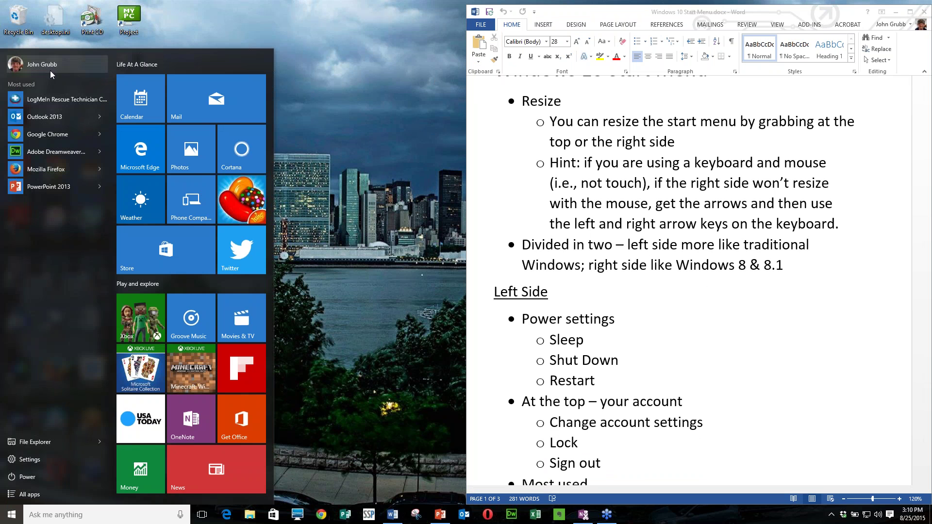
left_click(63, 60)
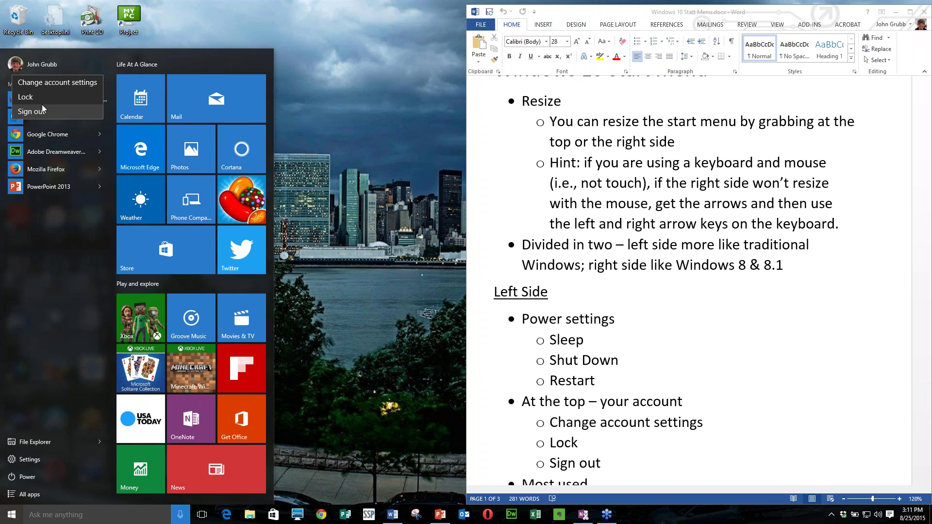
left_click(435, 161)
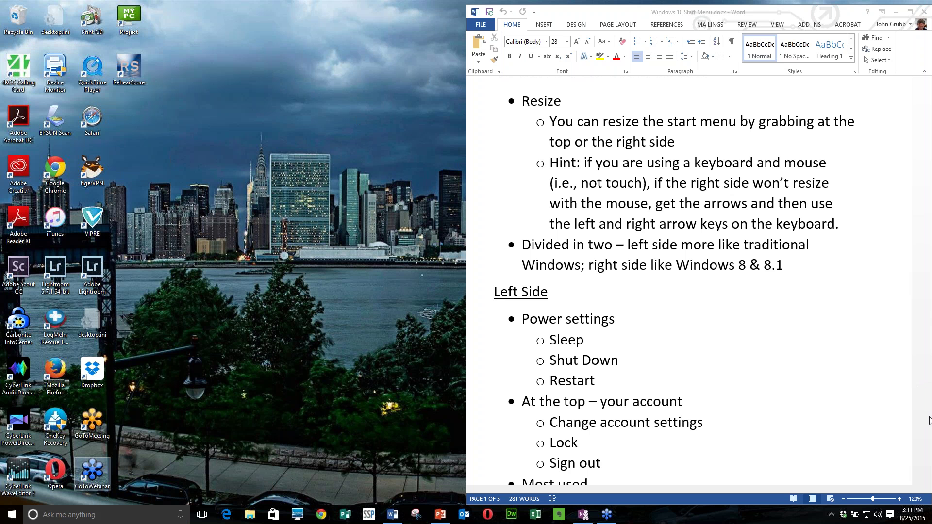
- Pin the "SendOutCards | Main Menu" entry in Mozilla Firefox's jump list in the Start menu
left_click(926, 77)
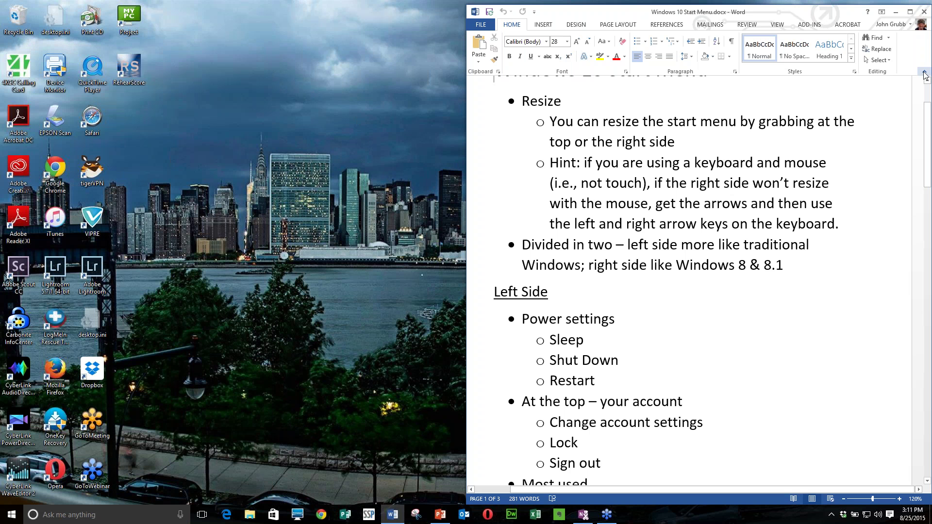
scroll(925, 78, "up", 2)
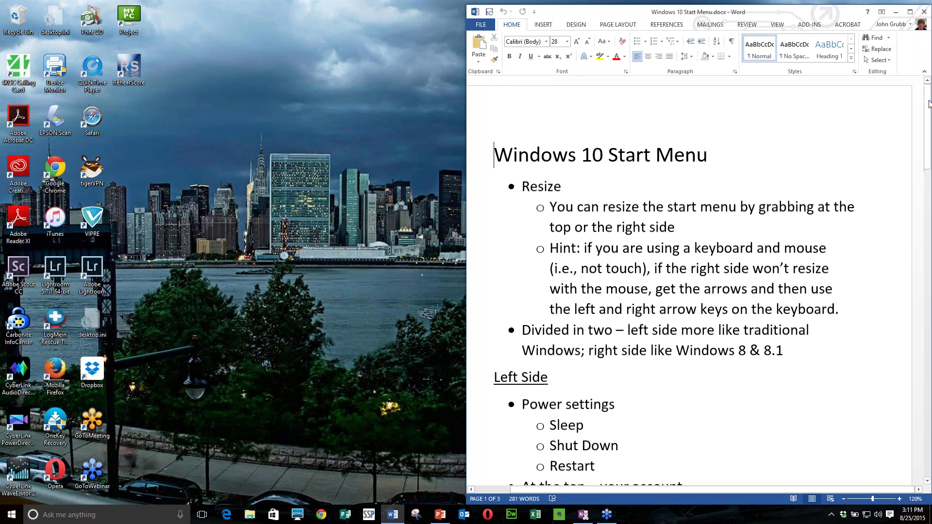
left_click_drag(927, 111, 926, 145)
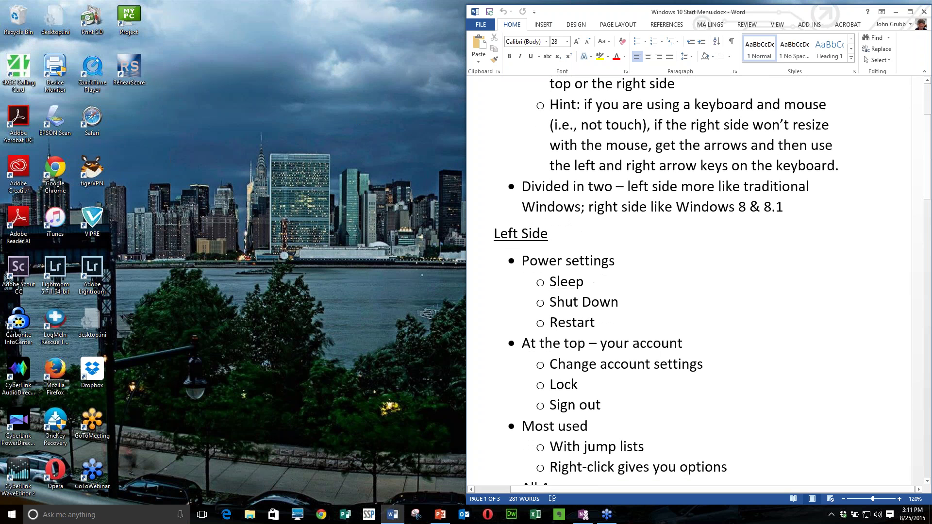
left_click(5, 521)
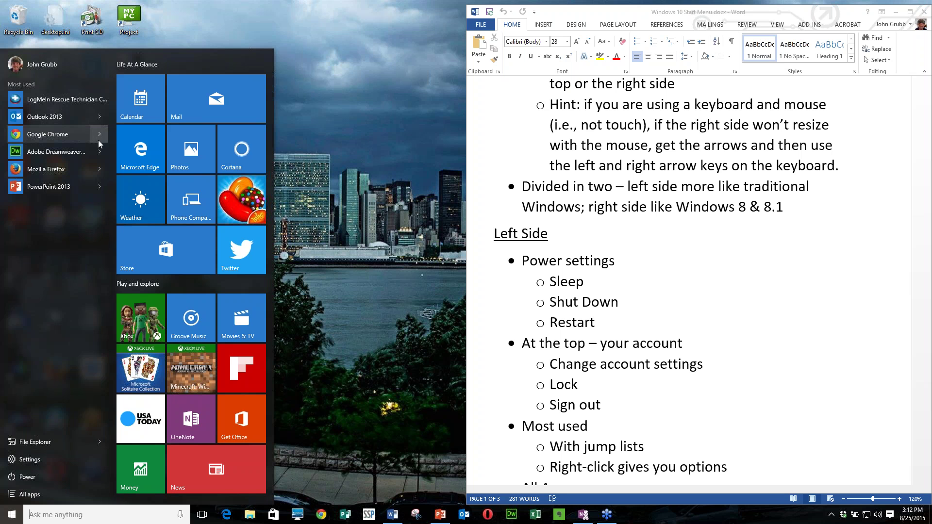
left_click(101, 168)
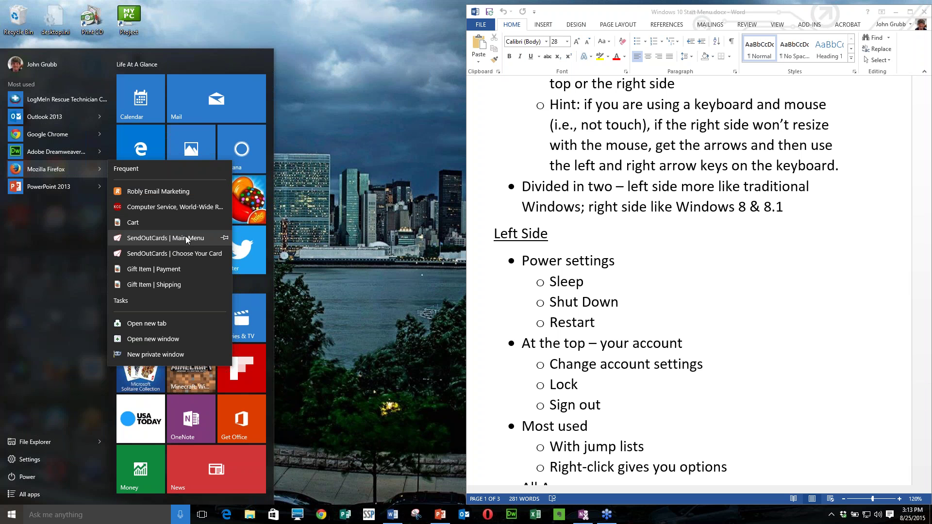
left_click(229, 240)
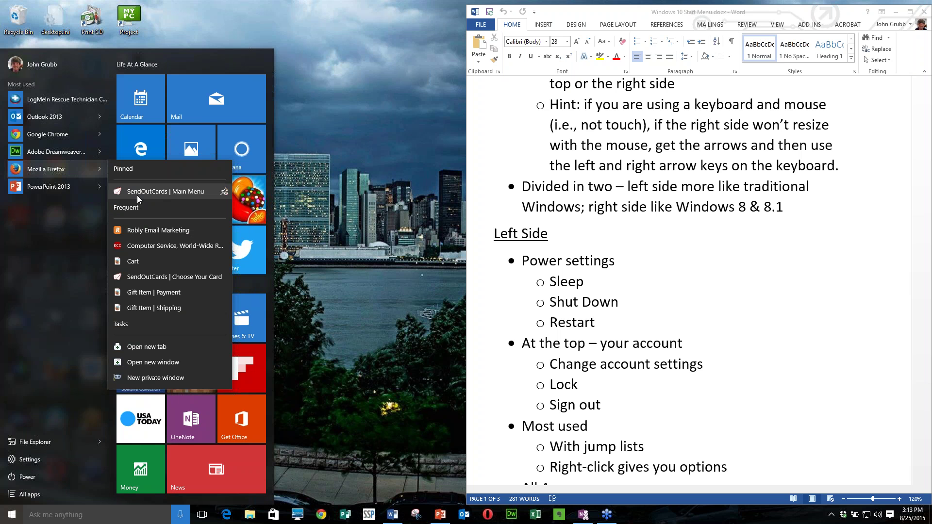
- Examine the Start menu jump lists of PowerPoint 2013, Google Chrome and Outlook 2013
left_click(100, 187)
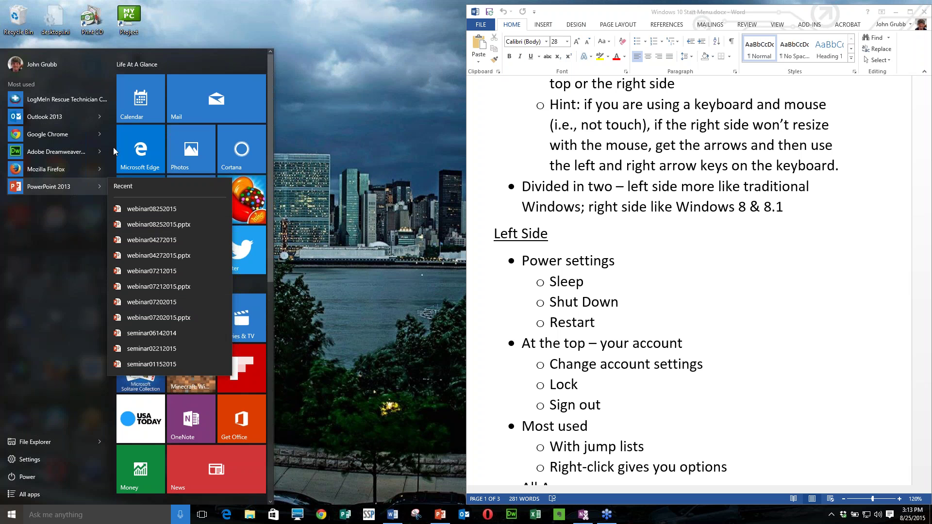
mouse_move(95, 135)
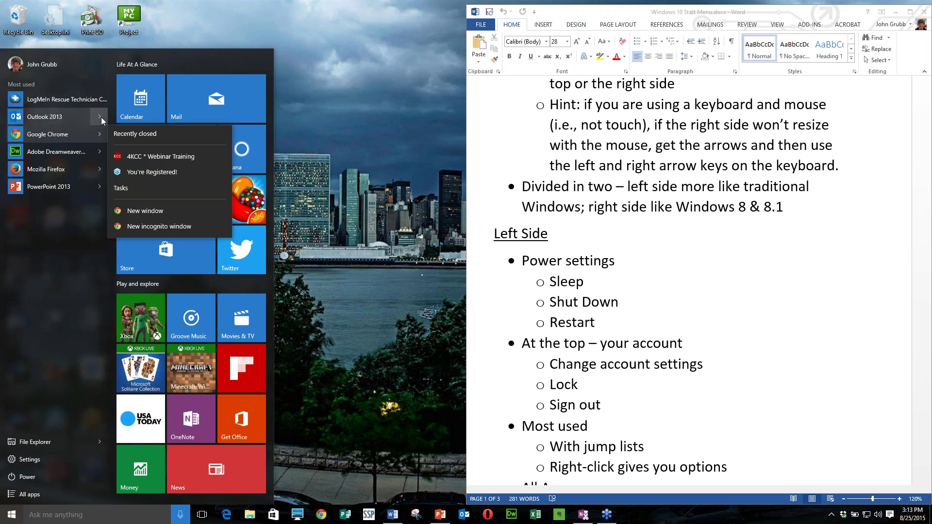
mouse_move(100, 117)
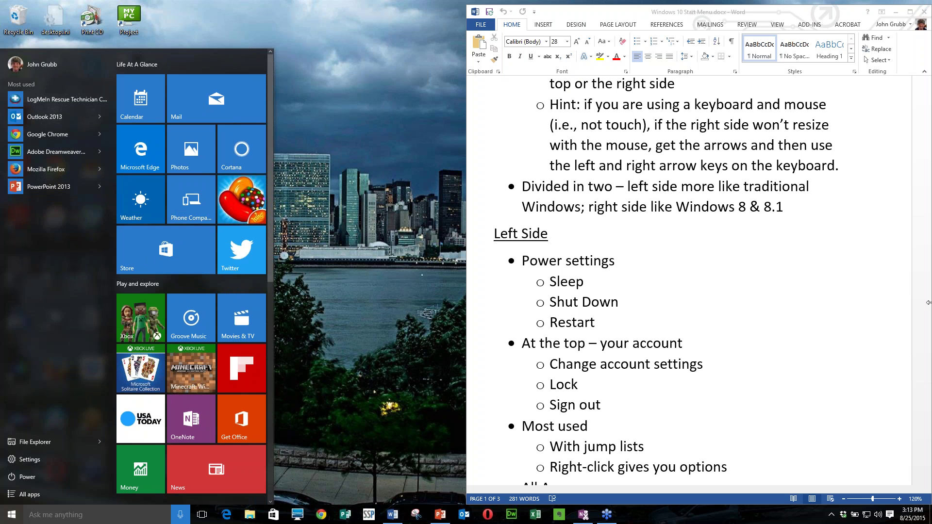
- Return to the Word notes and bring the All Apps item into view
left_click(930, 142)
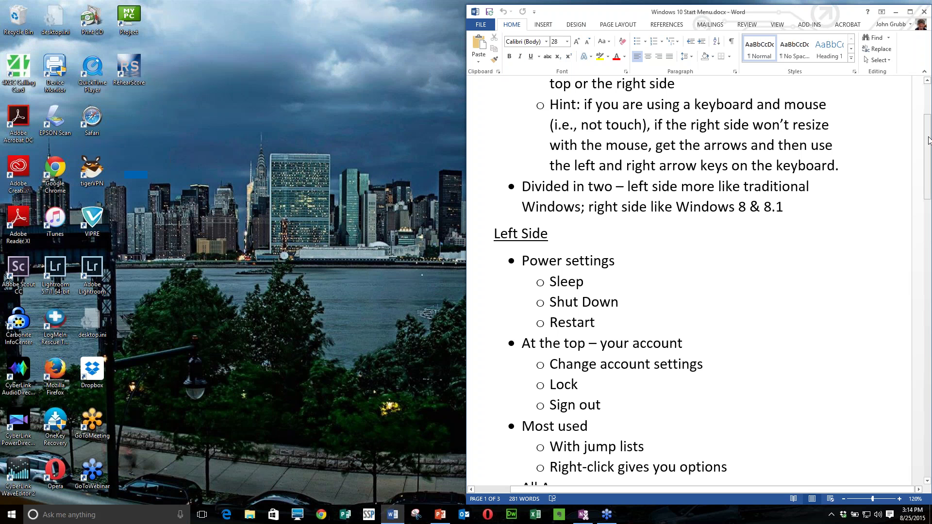
left_click(928, 481)
left_click(928, 482)
left_click(928, 482)
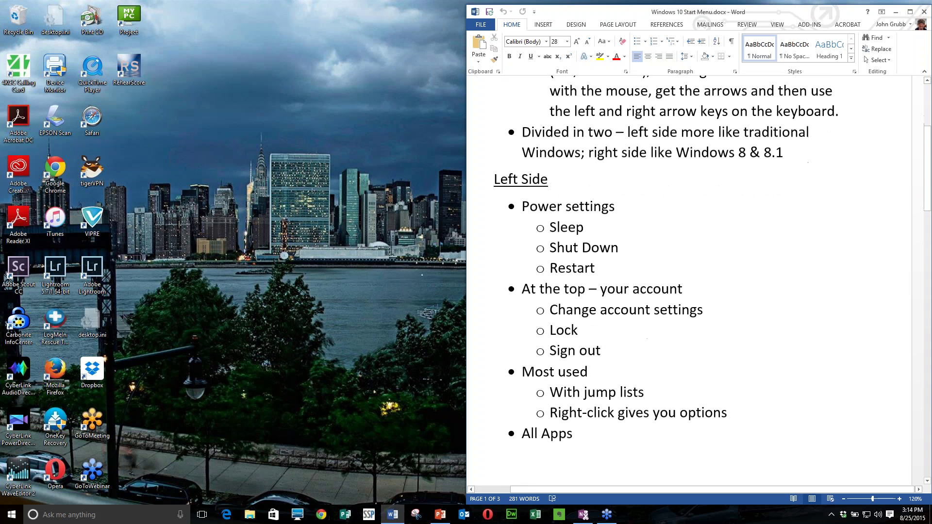
- Examine the full alphabetical list of all apps in the Start menu, down to the W entries and back
left_click(11, 520)
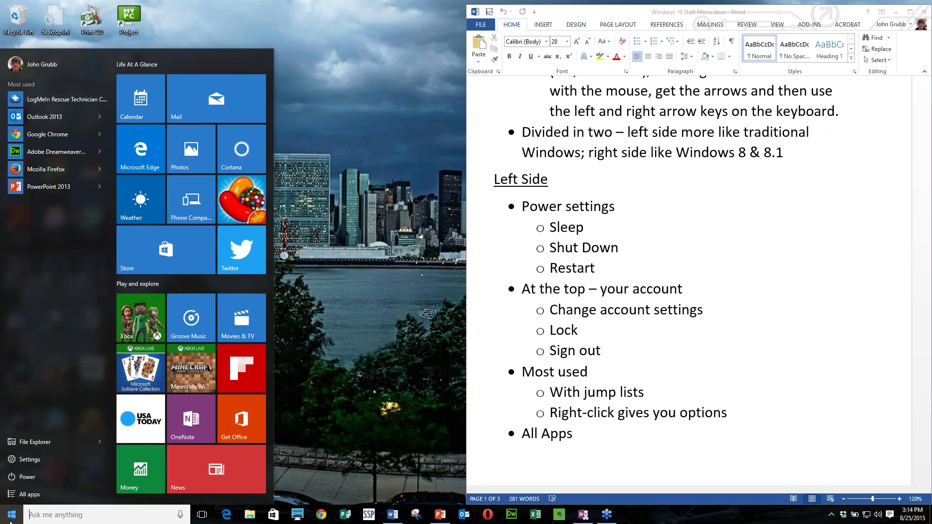
left_click(44, 493)
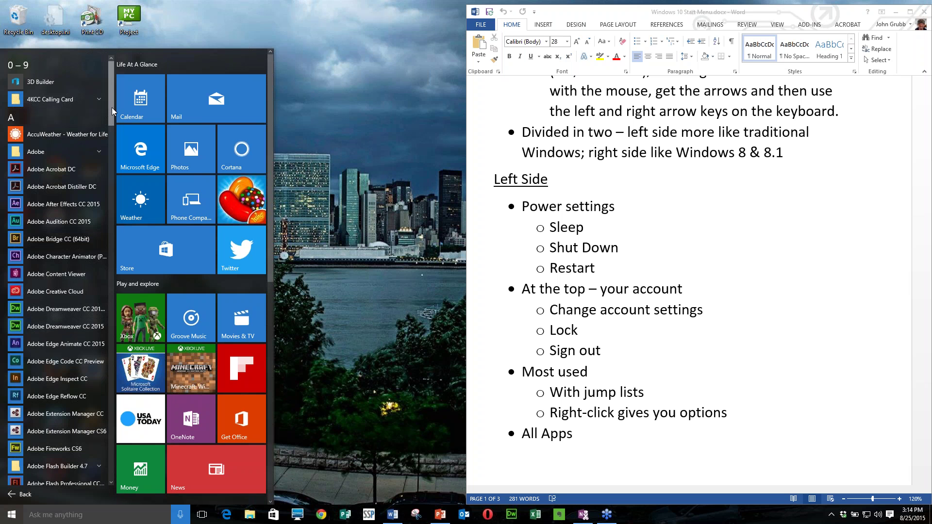
mouse_move(112, 108)
left_mouse_down()
mouse_move(124, 162)
mouse_move(122, 348)
mouse_move(108, 381)
mouse_move(107, 464)
mouse_move(98, 421)
mouse_move(118, 106)
left_mouse_up()
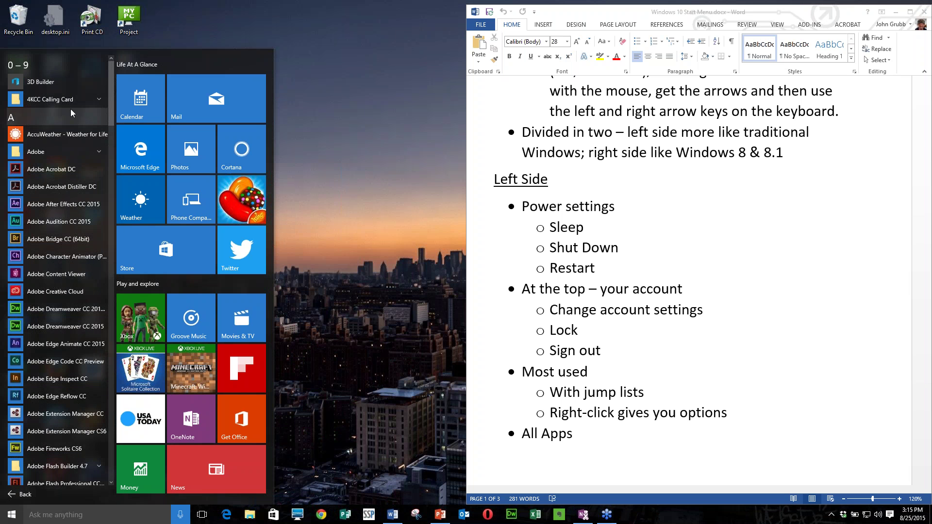
scroll(114, 104, "down", 1)
left_click_drag(113, 103, 165, 411)
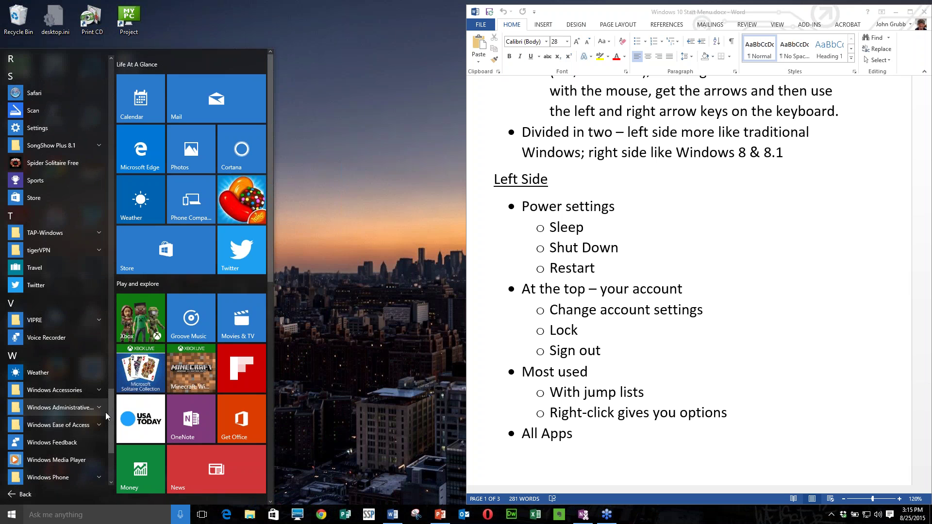
left_click_drag(114, 409, 139, 64)
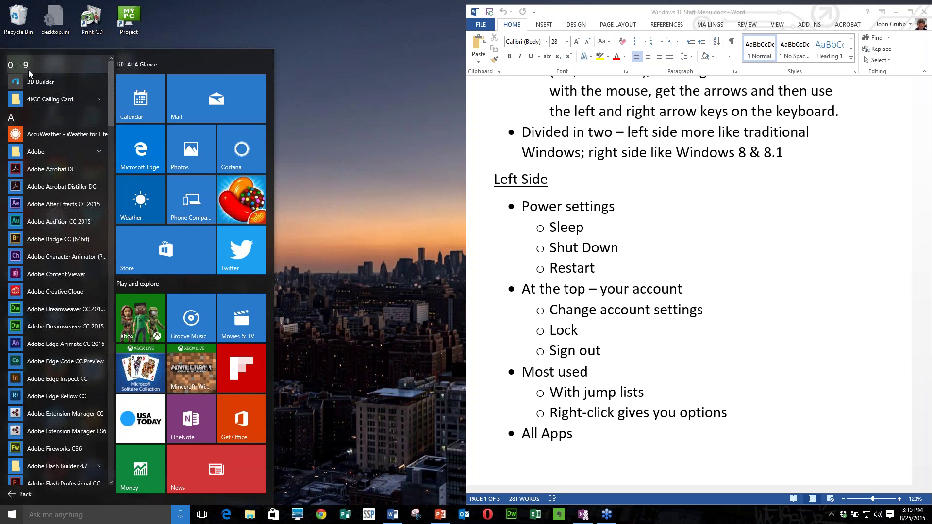
- Use the letter index of the all apps list to jump to T and to A, then return to the main Start menu
left_click(20, 118)
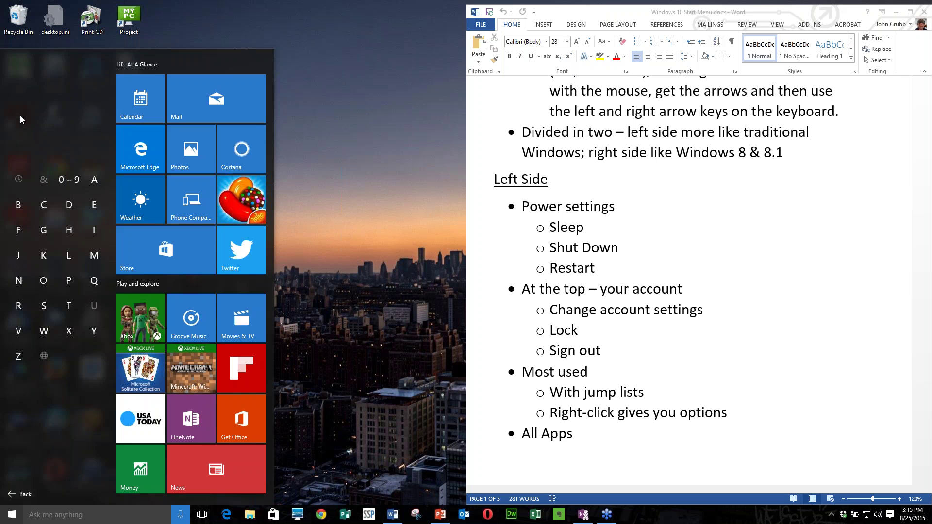
left_click(71, 310)
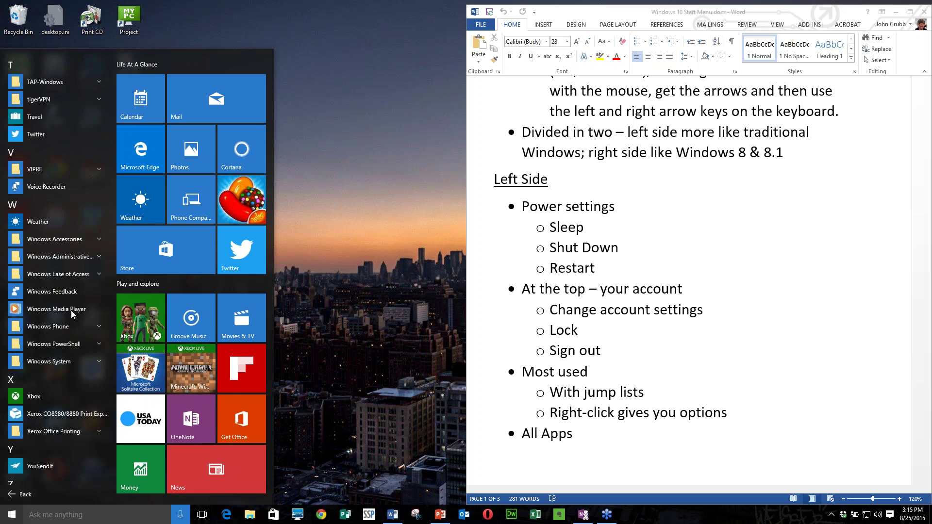
left_click(14, 154)
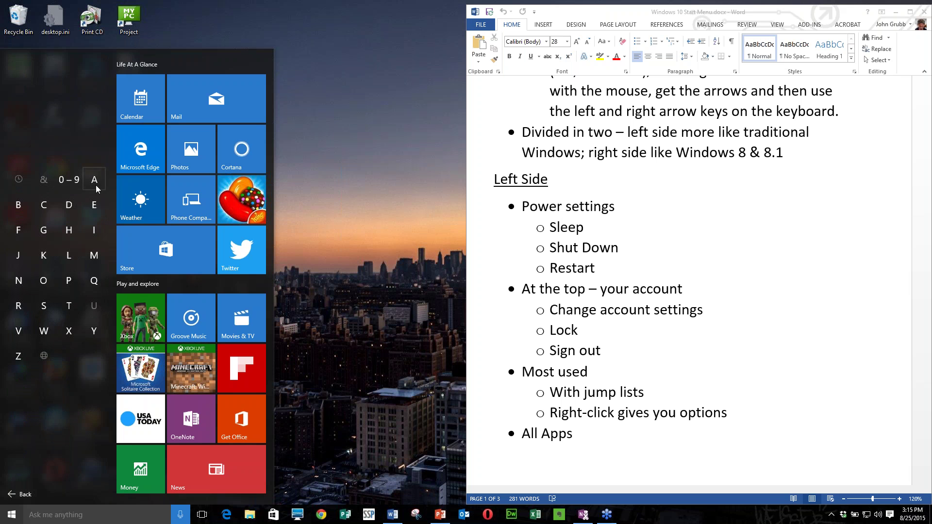
left_click(96, 185)
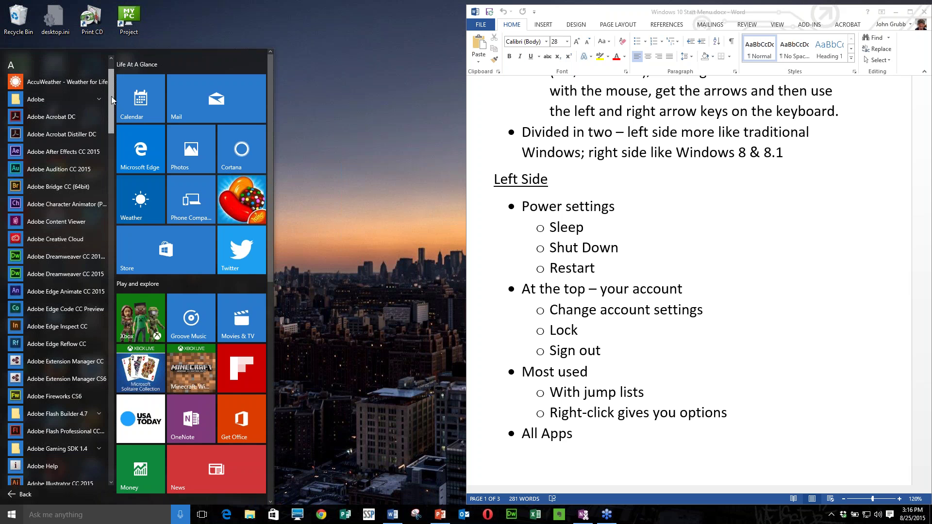
scroll(111, 96, "up", 2)
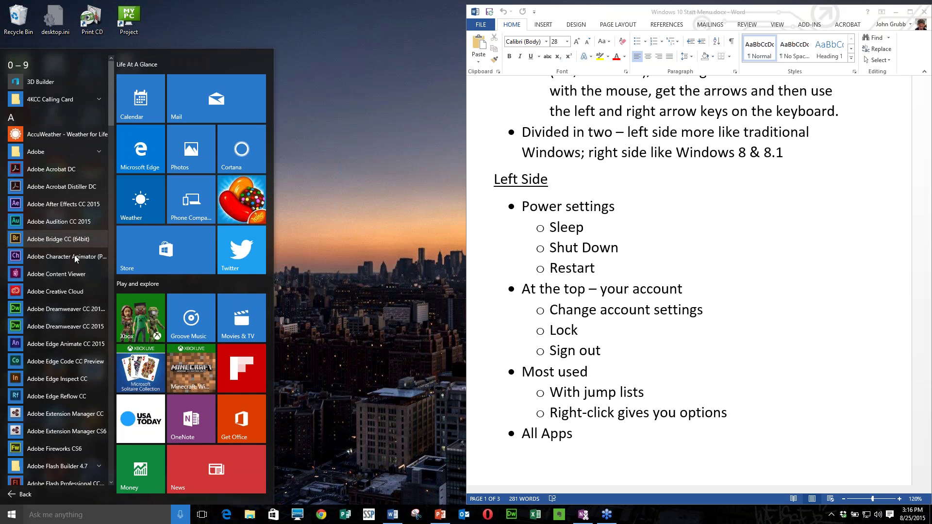
left_click(25, 494)
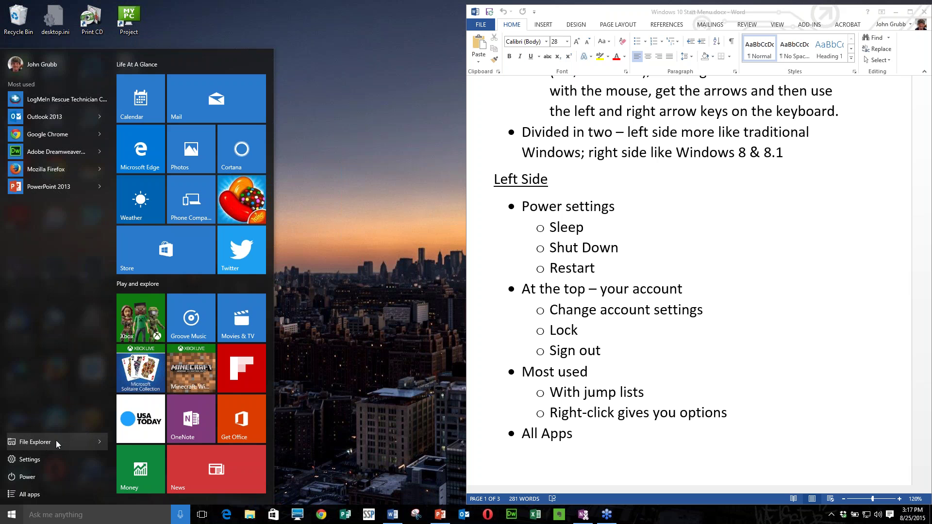
- Open File Explorer from the Start menu, look through its navigation pane, and close the window
key("Escape")
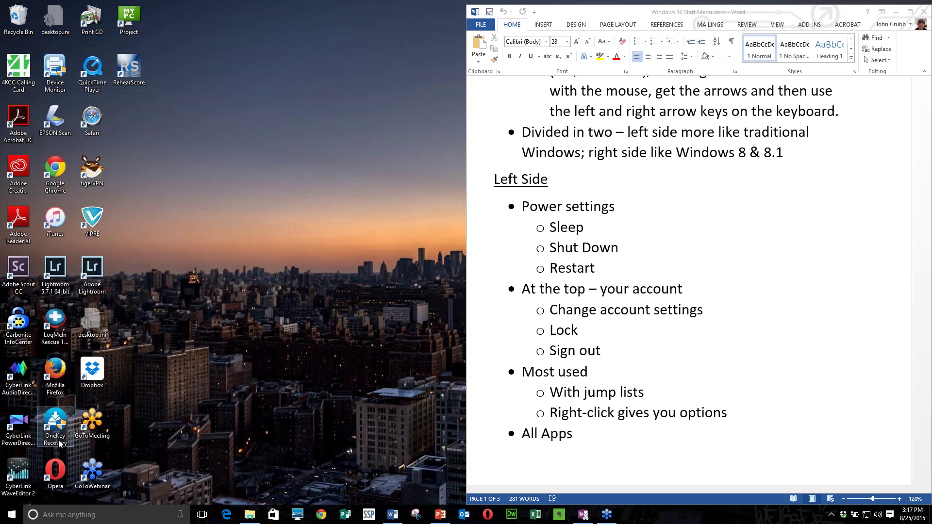
left_click_drag(523, 82, 326, 61)
left_click_drag(243, 142, 260, 273)
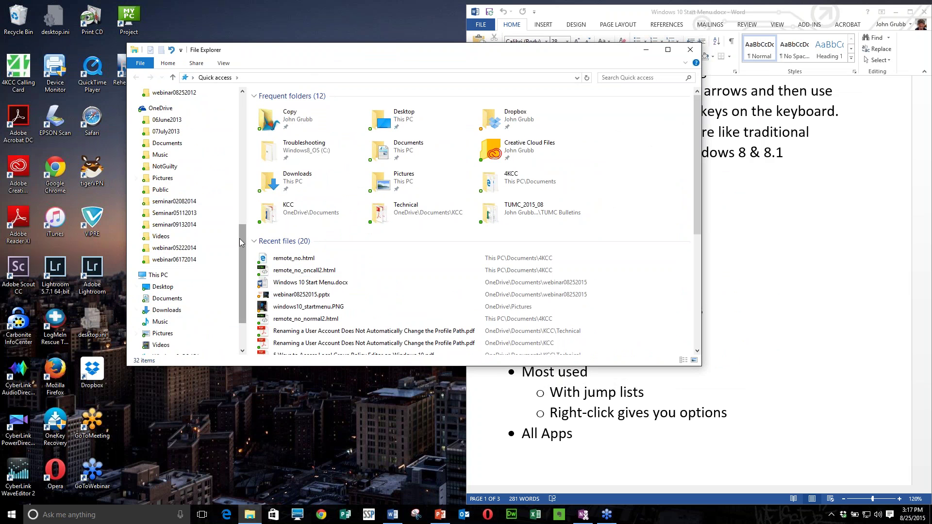
left_click_drag(240, 241, 240, 113)
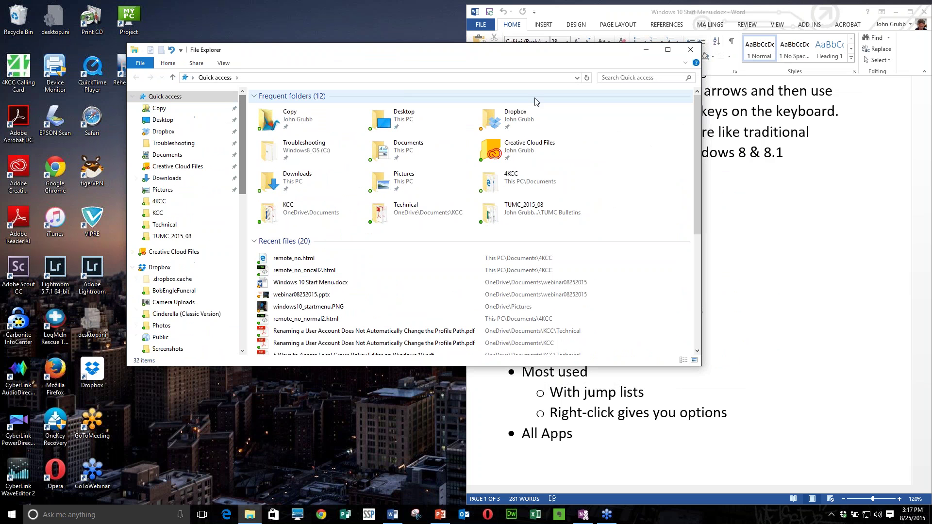
left_click(690, 51)
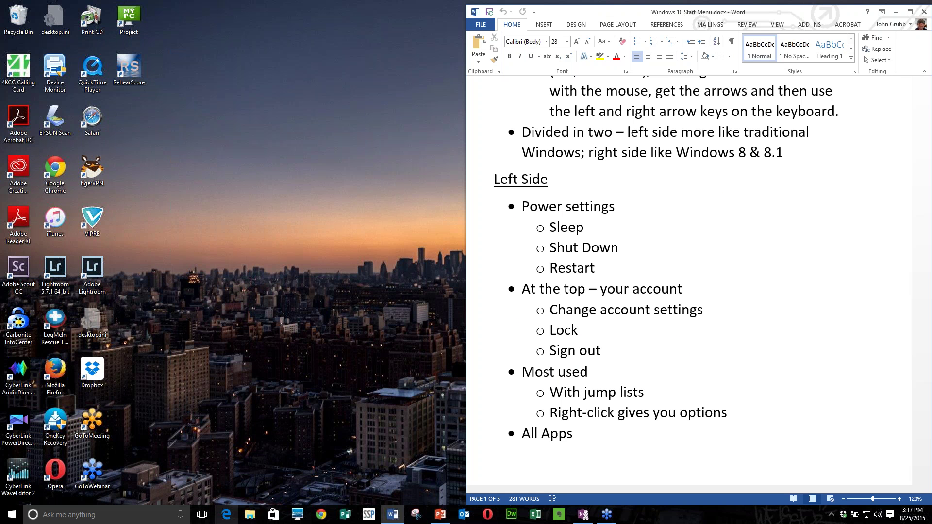
- Open the Start page of the Personalization settings and compare its options with the Start menu
left_click(4, 519)
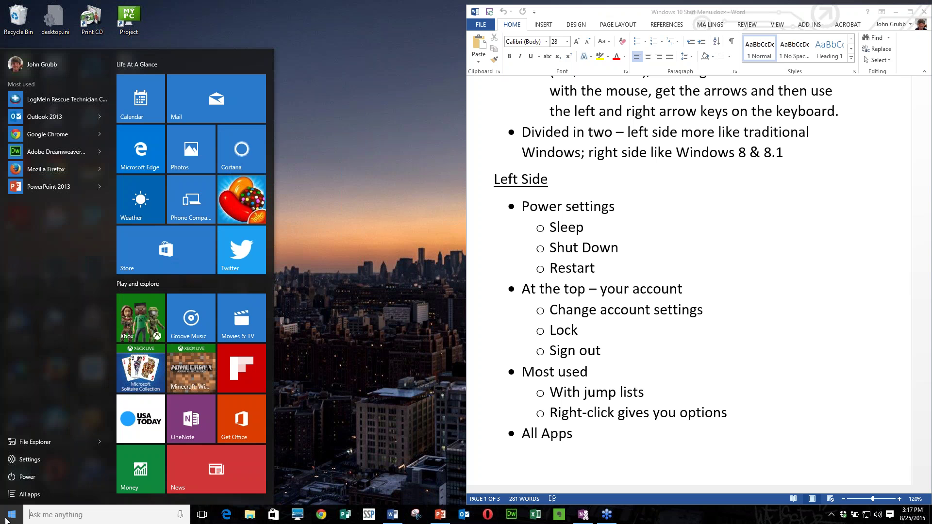
left_click(29, 460)
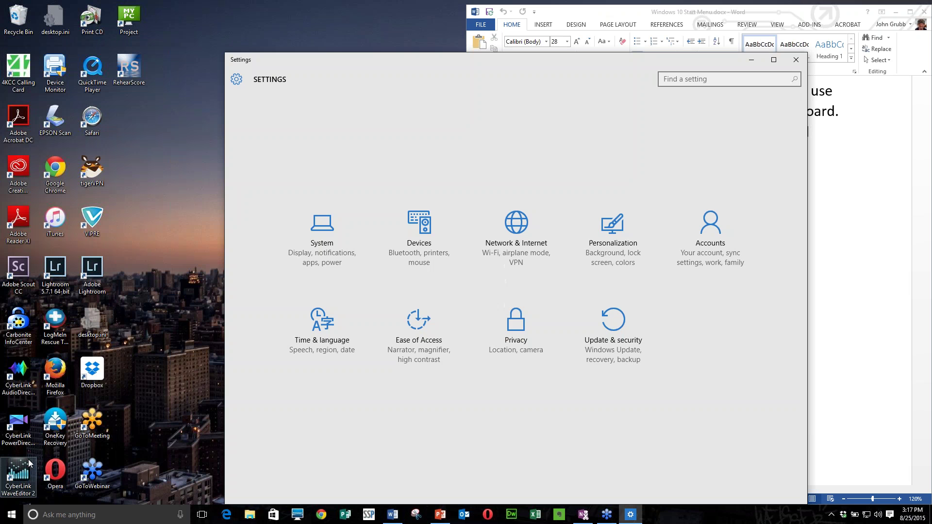
left_click(618, 245)
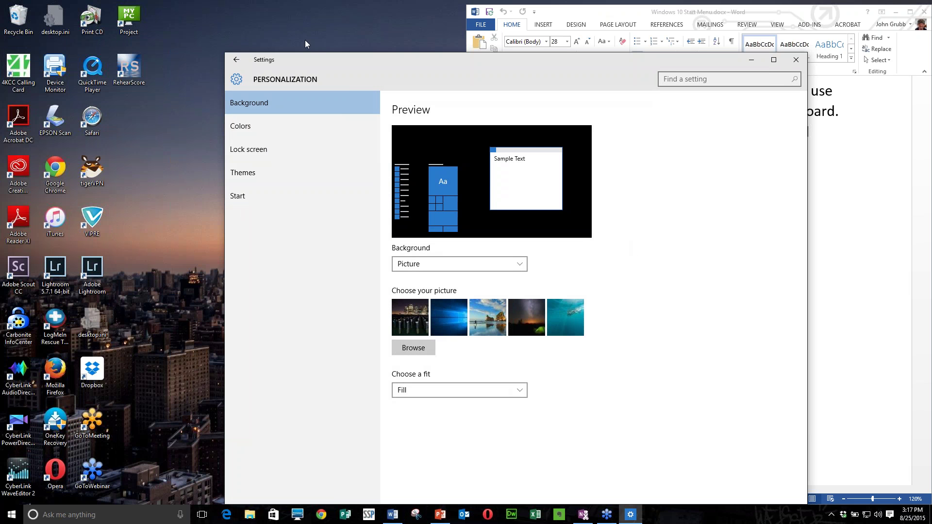
left_click(251, 193)
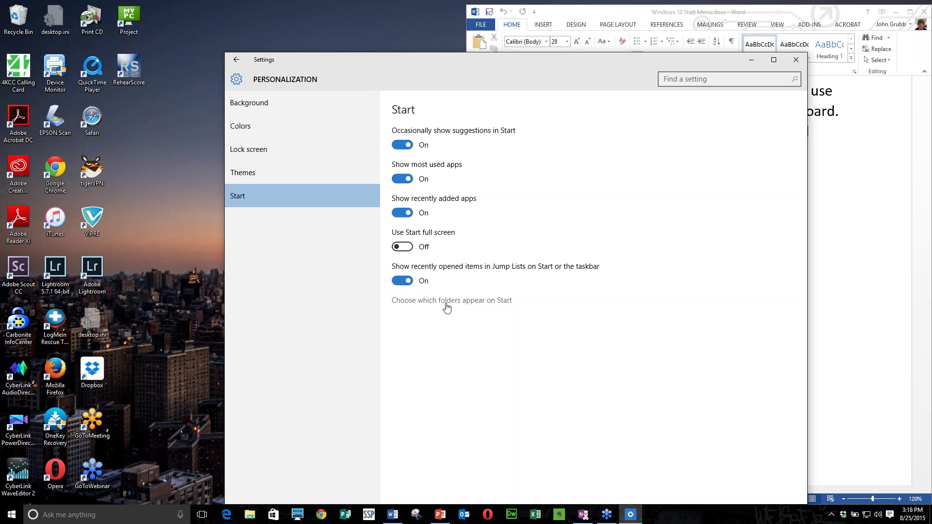
left_click(13, 517)
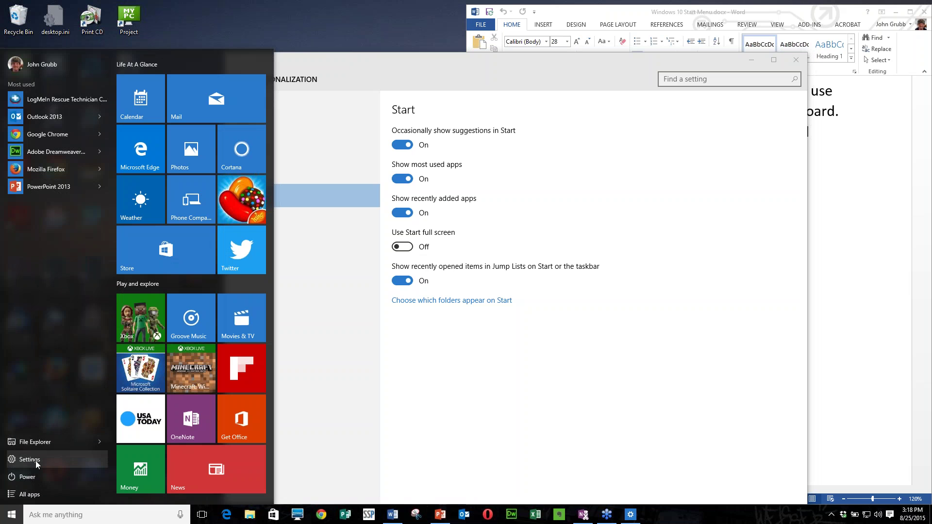
left_click(348, 271)
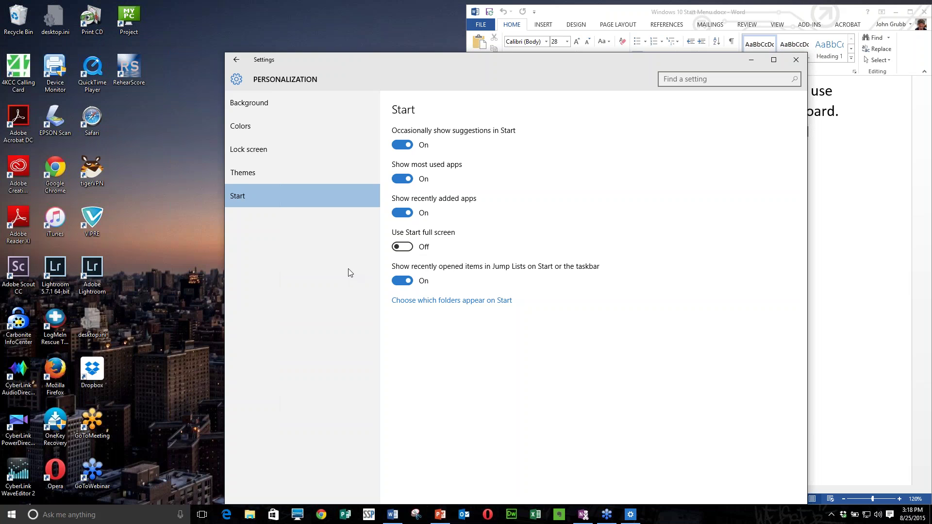
- Turn on the Downloads folder for Start, close Settings, and check the folder list in the Start menu
left_click(431, 303)
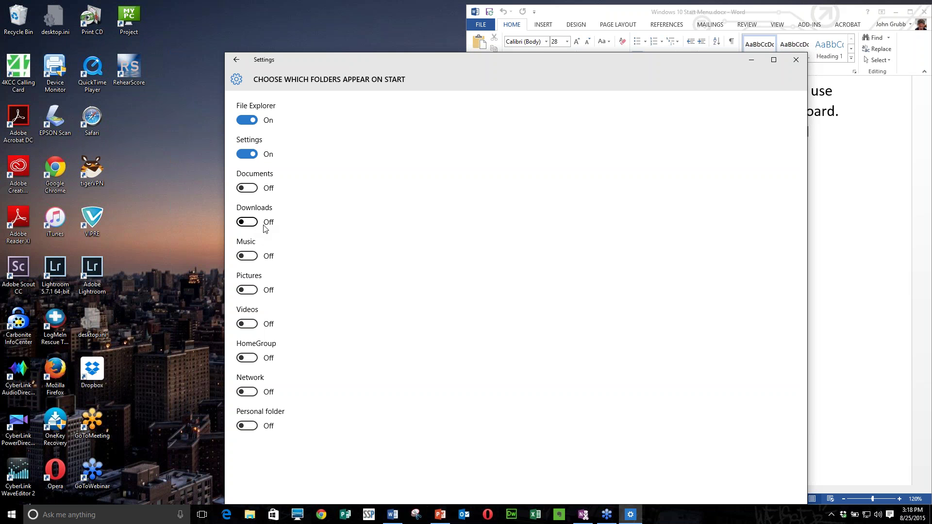
left_click(254, 223)
left_click(237, 60)
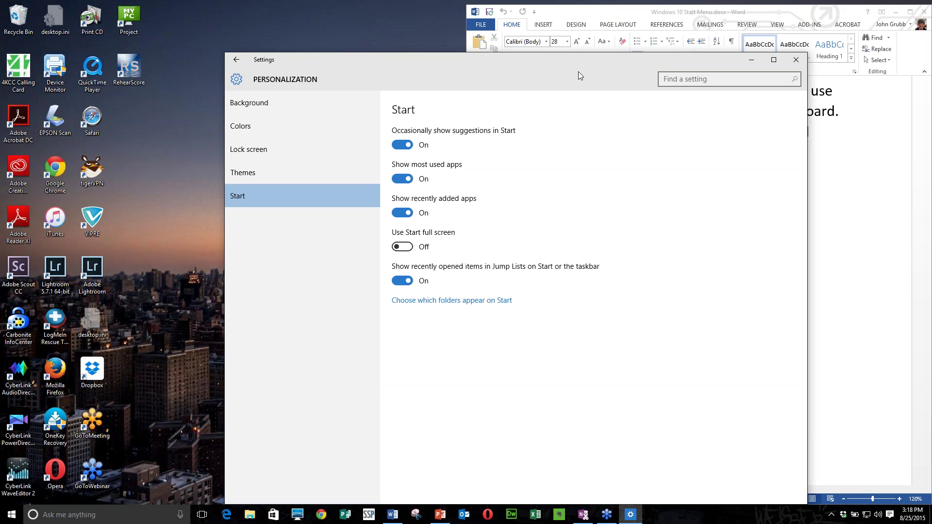
left_click_drag(592, 76, 465, 67)
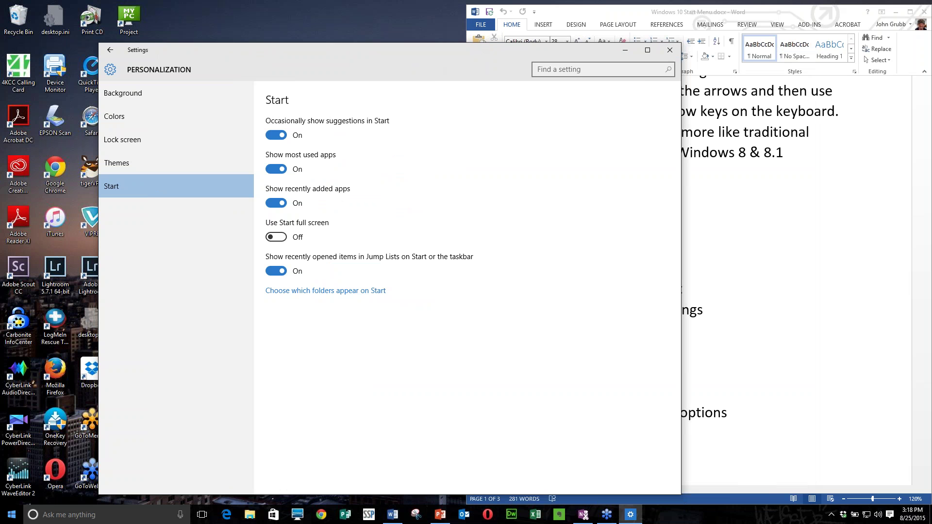
left_click(670, 50)
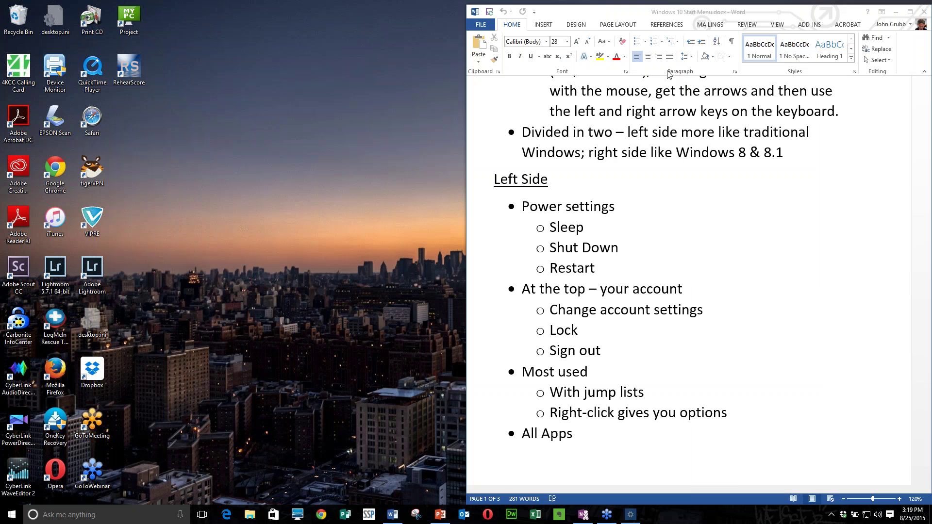
left_click(13, 515)
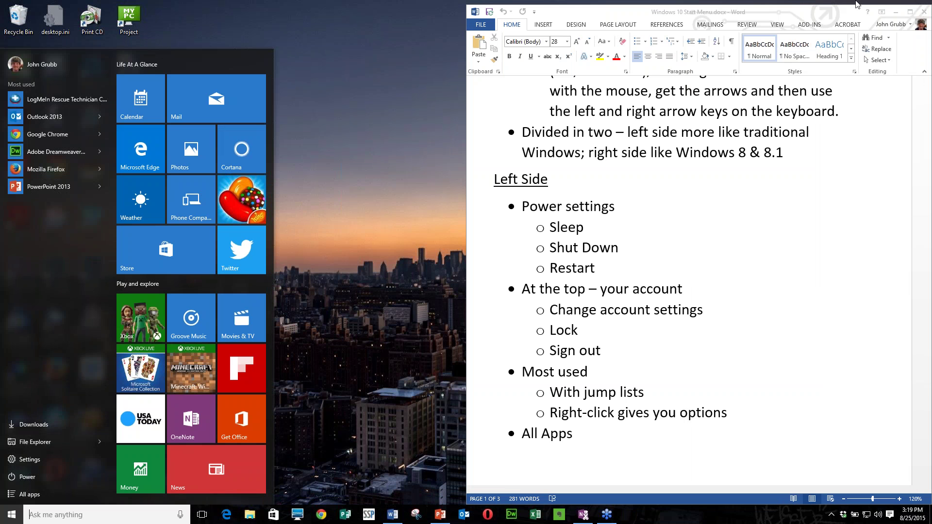
- Return to the Word notes and bring the Right Side section into view
left_click(898, 12)
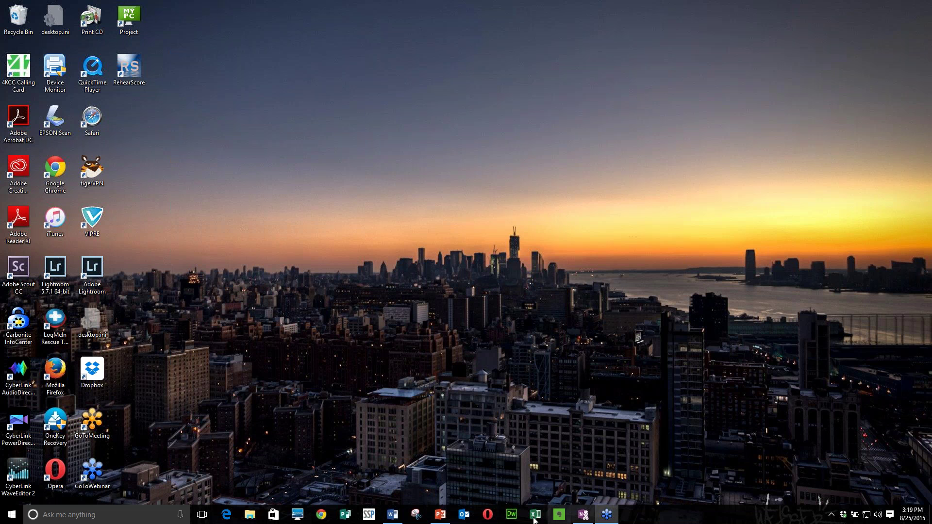
left_click(393, 515)
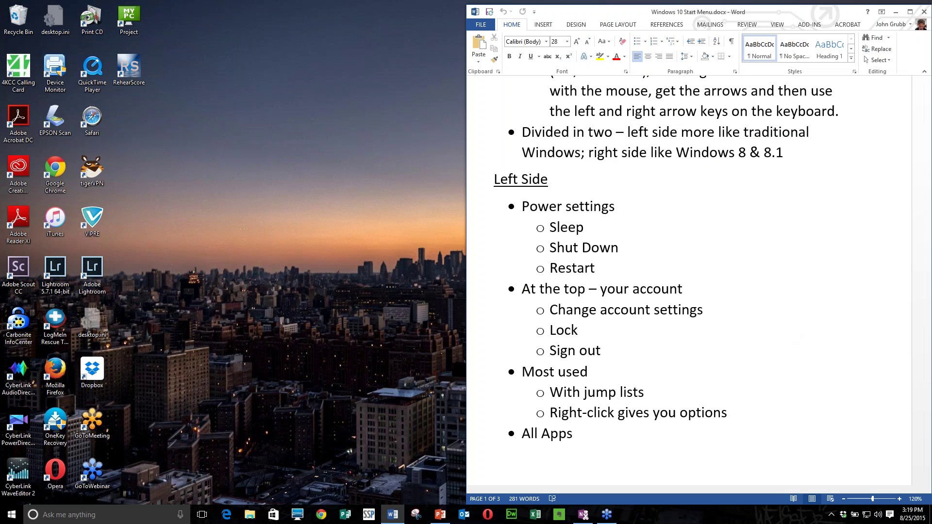
left_click_drag(929, 188, 928, 271)
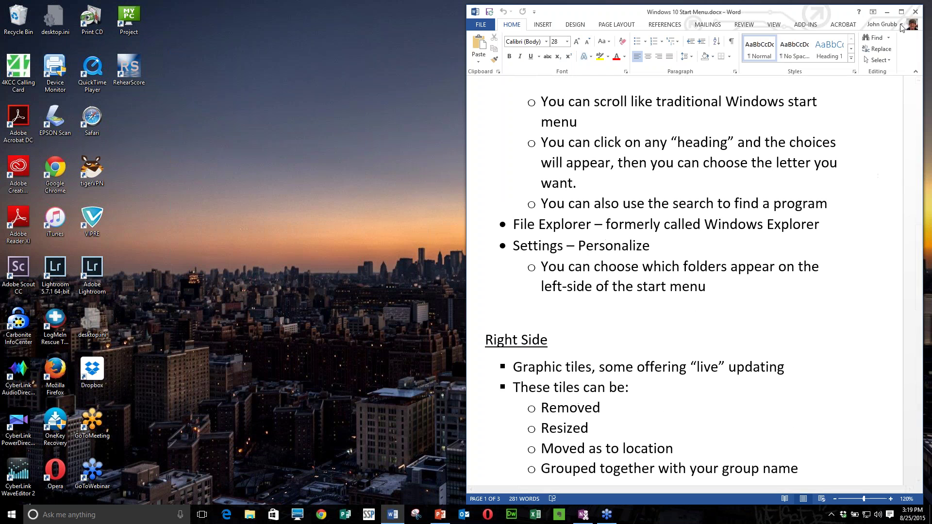
- Rename the "Life At A Glance" tile group in the Start menu as "Social Networking"
left_click(11, 514)
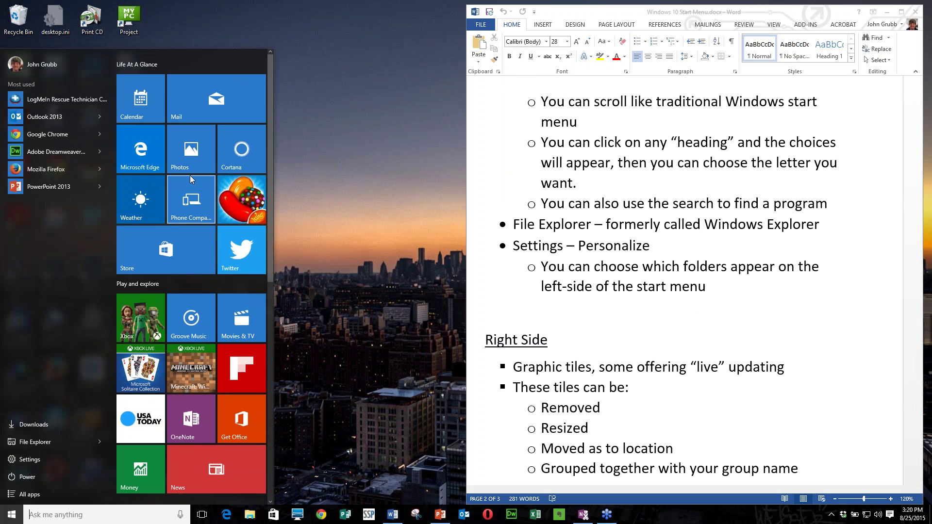
left_click(139, 63)
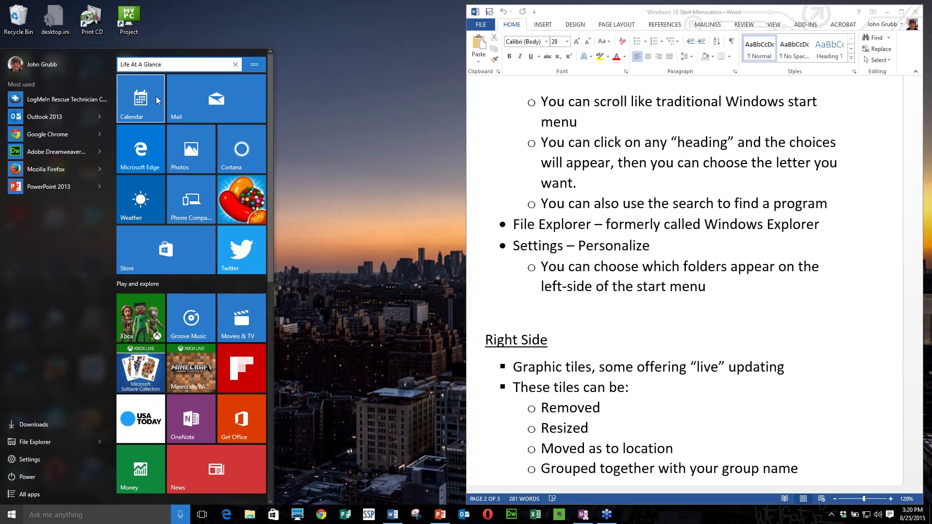
key("BackSpace")
key("BackSpace")
key("BackSpace")
key("BackSpace")
key("BackSpace")
key("BackSpace")
key("BackSpace")
key("BackSpace")
key("BackSpace")
key("BackSpace")
key("BackSpace")
key("BackSpace")
key("BackSpace")
key("BackSpace")
key("BackSpace")
key("BackSpace")
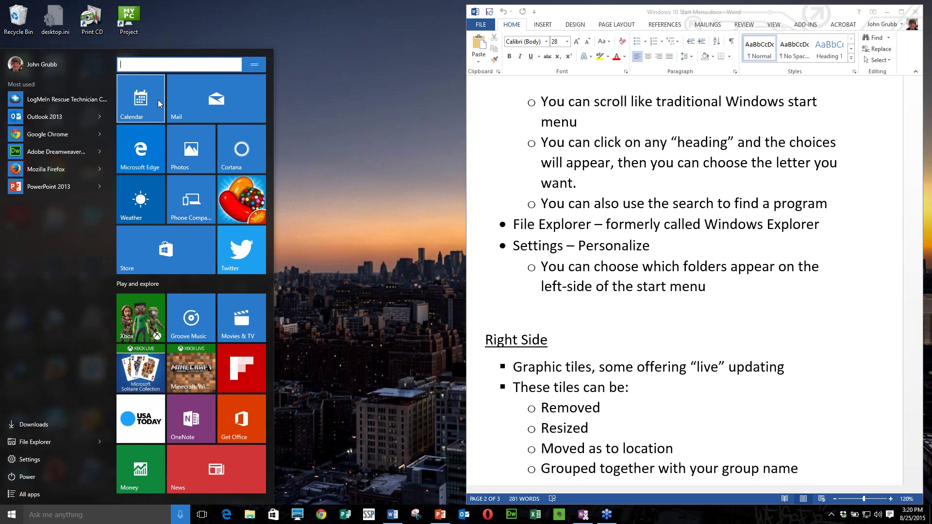
type("Socia")
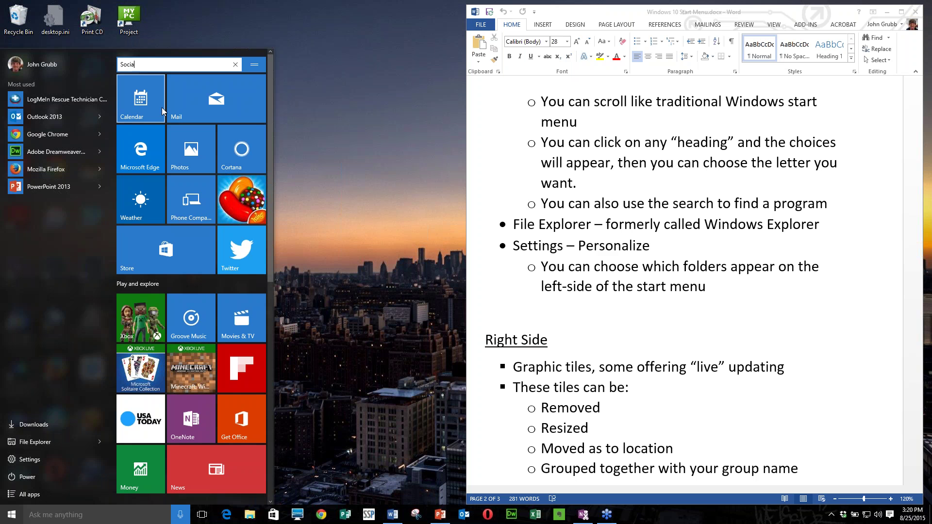
key("BackSpace")
key("BackSpace")
key("BackSpace")
type("ial Networking")
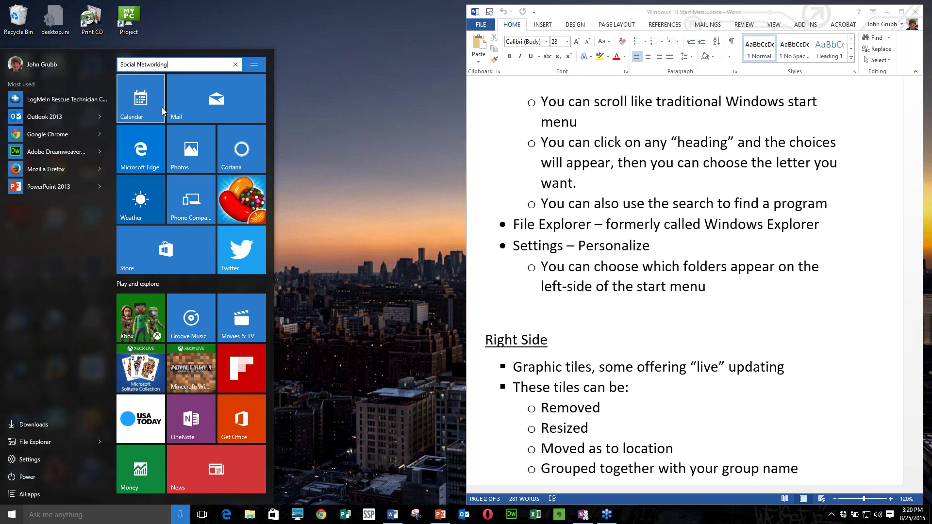
key("Return")
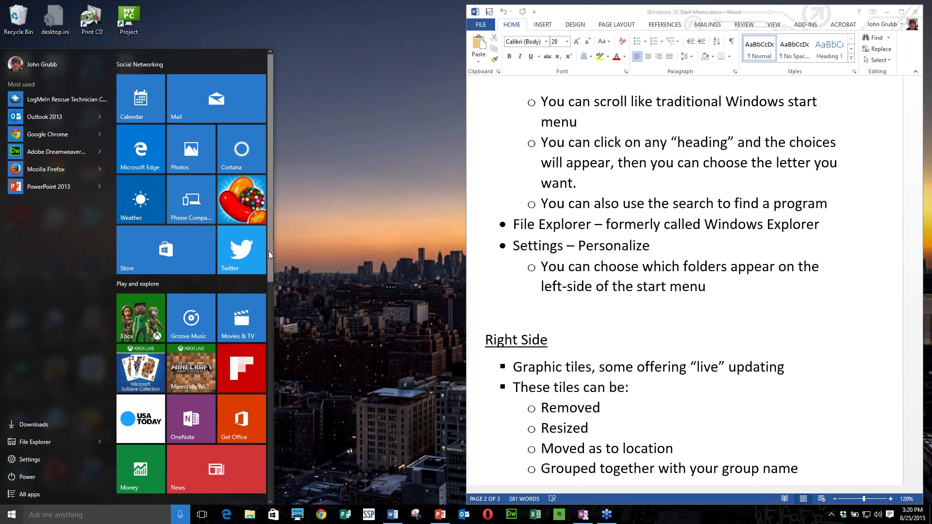
- Open the name of the unnamed tile group containing Get Skype for editing, and leave it blank
left_click_drag(269, 252, 276, 355)
mouse_move(160, 287)
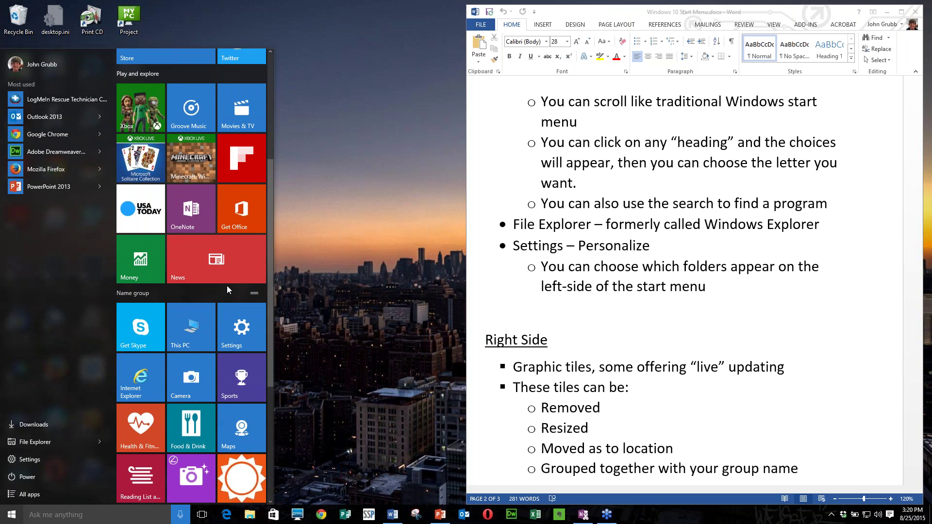
left_click(168, 298)
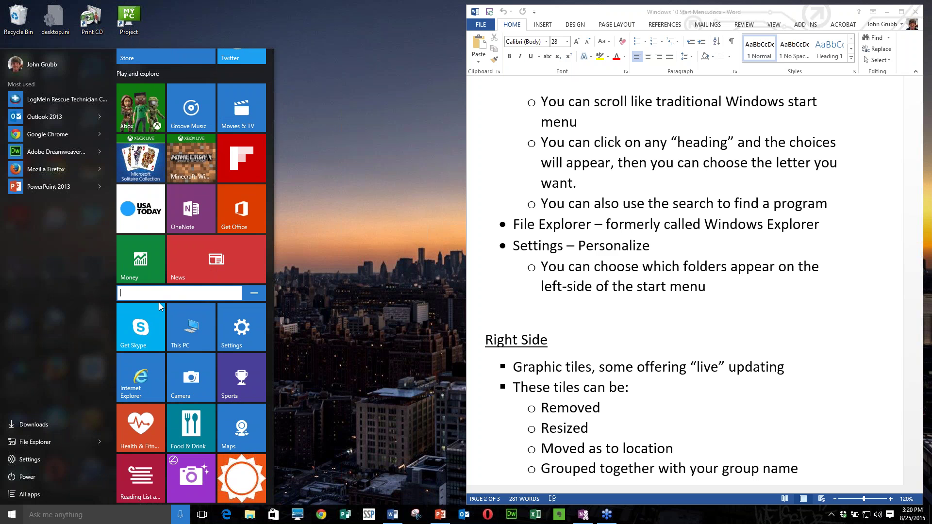
left_click(81, 284)
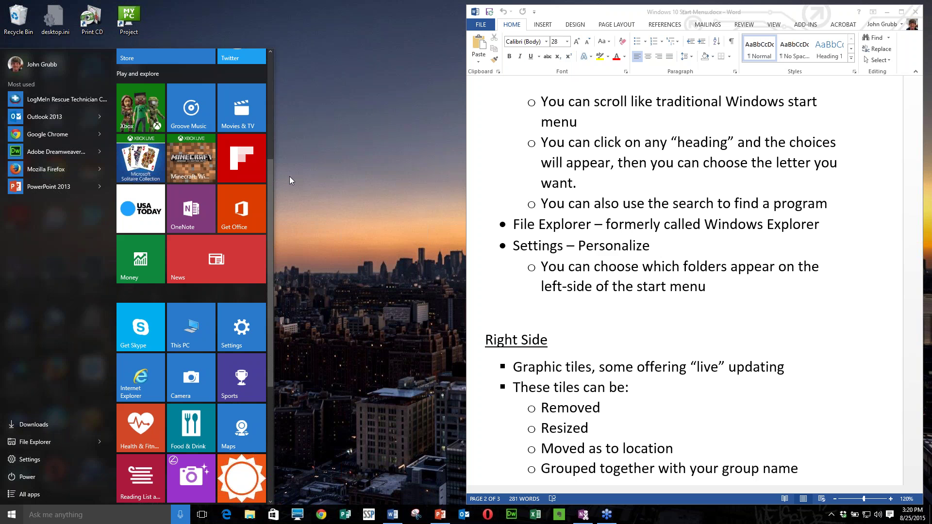
- Unpin the candy game tile beside Phone Companion from the Social Networking group
left_click_drag(269, 183, 266, 77)
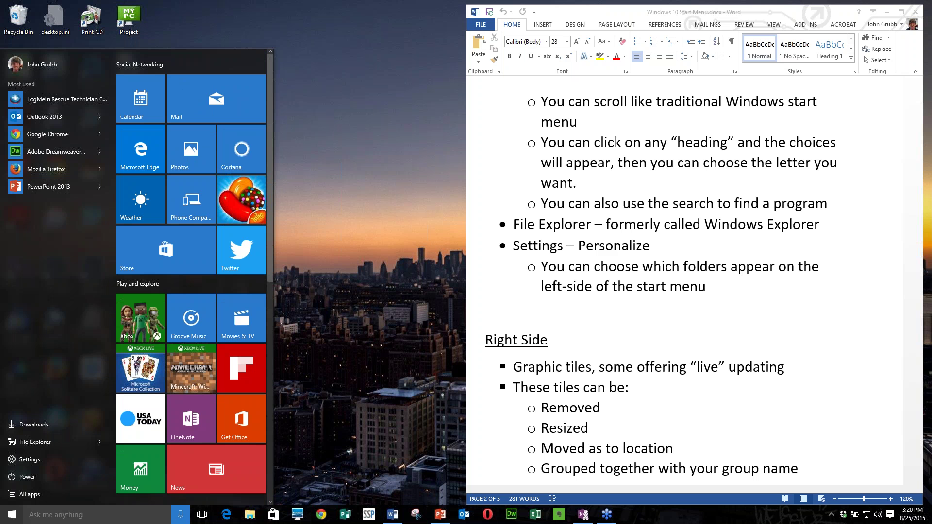
right_click(244, 196)
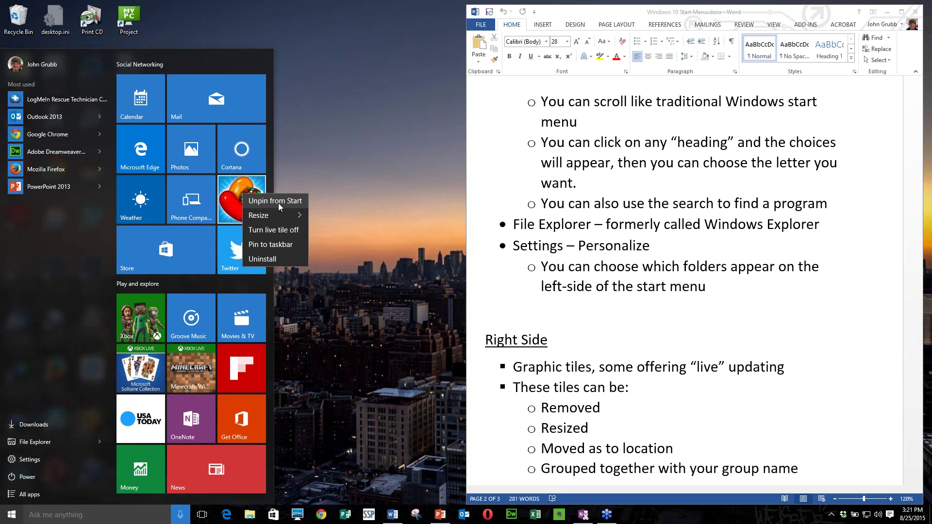
left_click(278, 203)
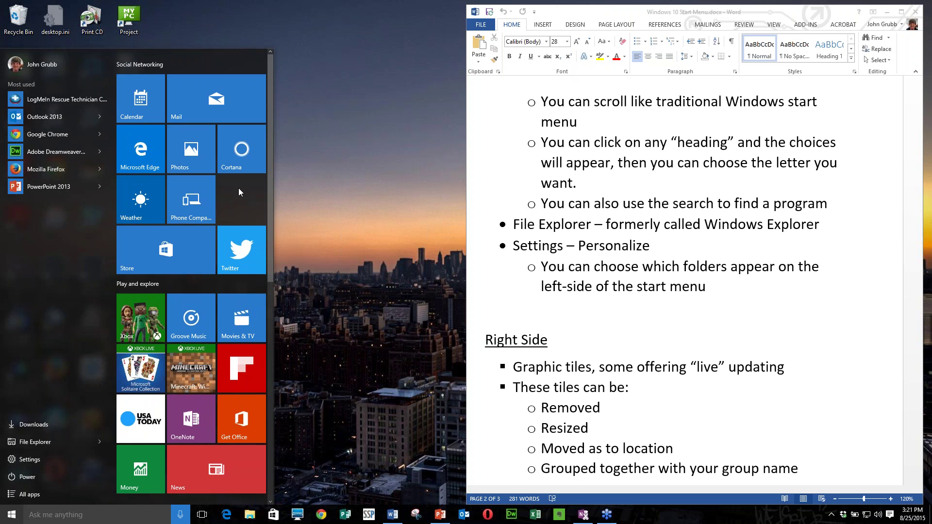
- Resize the Twitter tile in the Social Networking group to Small
right_click(247, 246)
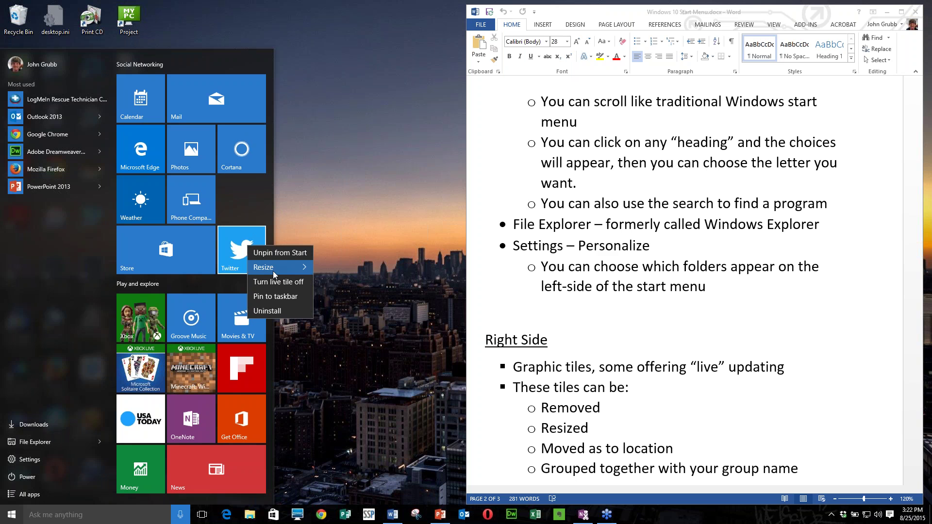
mouse_move(273, 272)
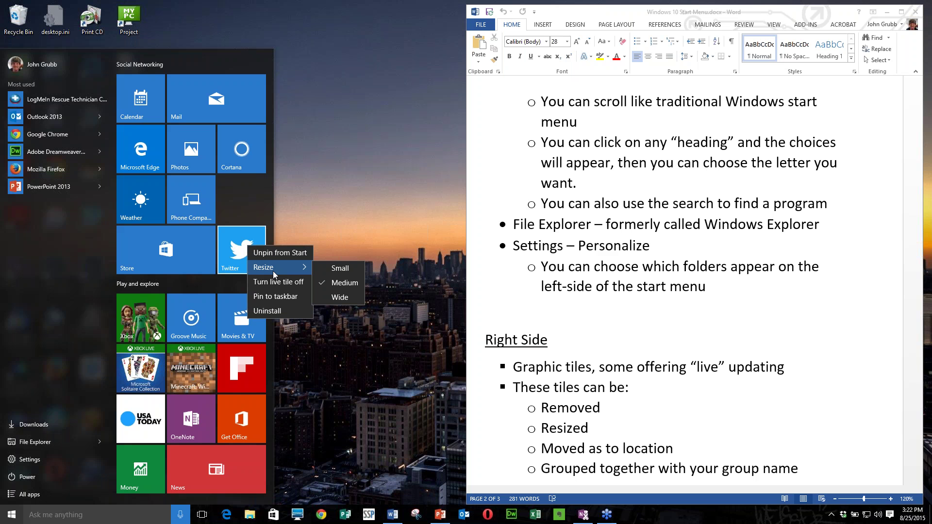
left_click(339, 268)
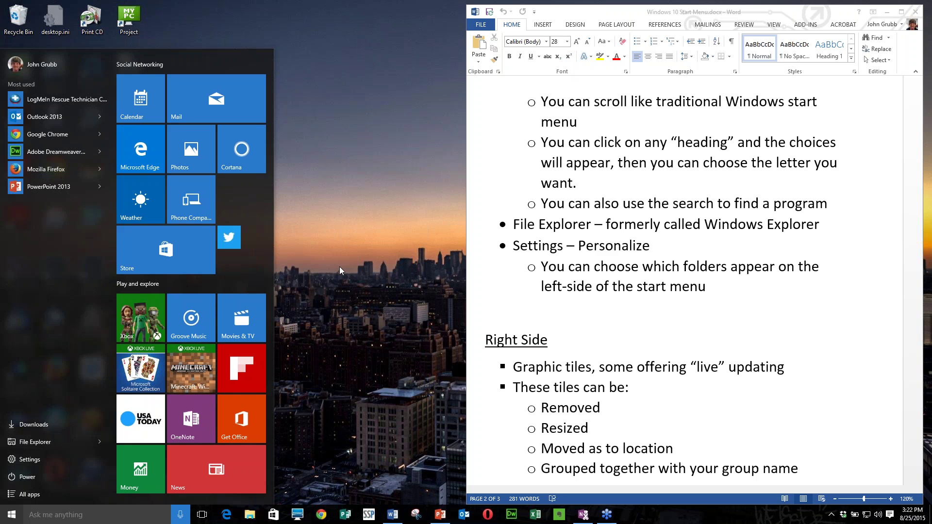
- Resize the Twitter tile to Wide and place it above Calendar at the start of the Social Networking group
right_click(229, 235)
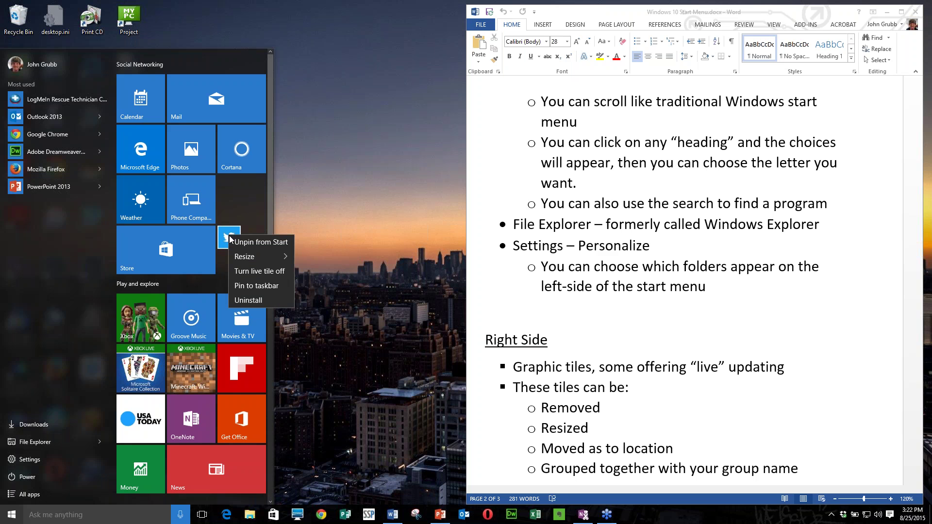
mouse_move(245, 255)
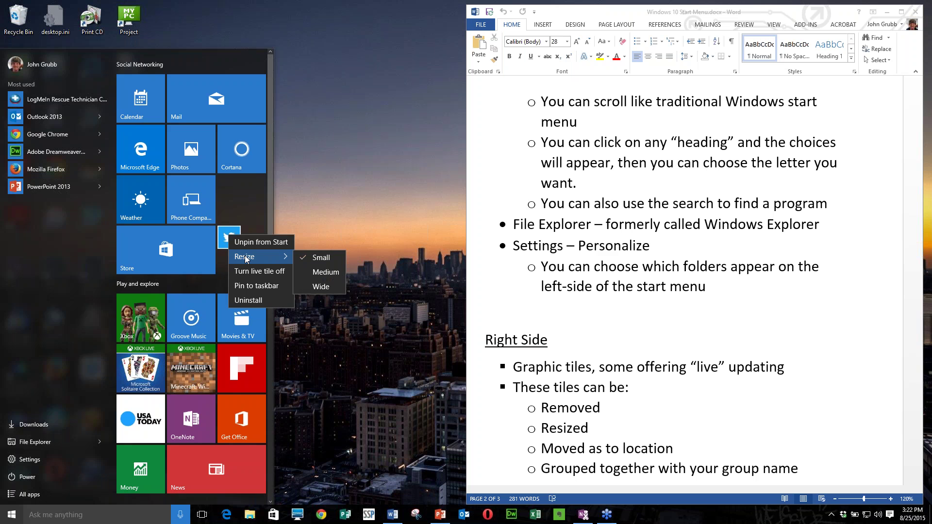
left_click(314, 286)
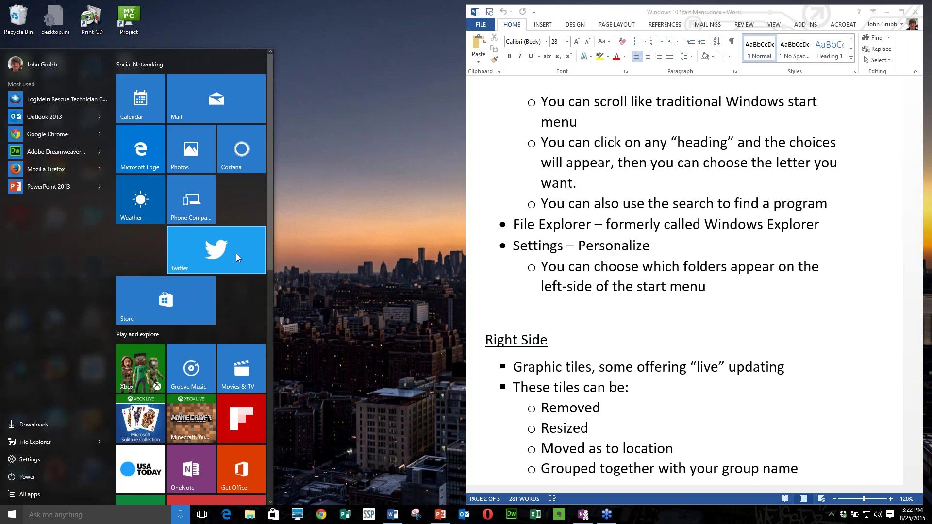
left_click_drag(236, 254, 150, 103)
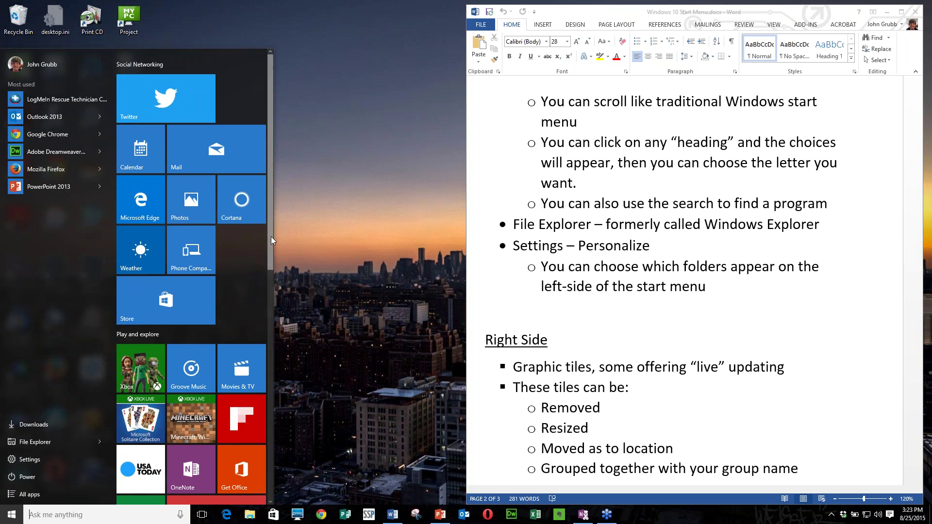
left_click_drag(271, 236, 300, 229)
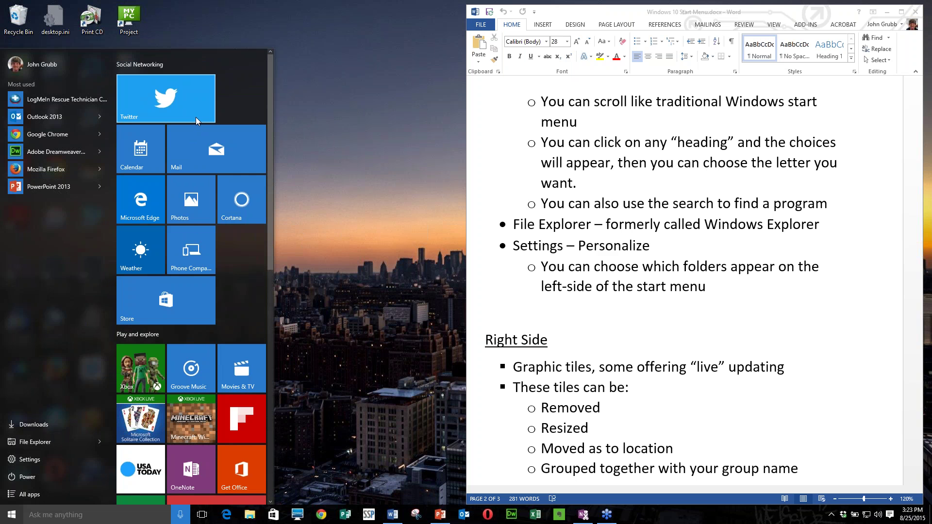
- Move the Mail tile below Store, and resize the Store tile to Small and place it beside Calendar
left_click_drag(200, 154, 159, 355)
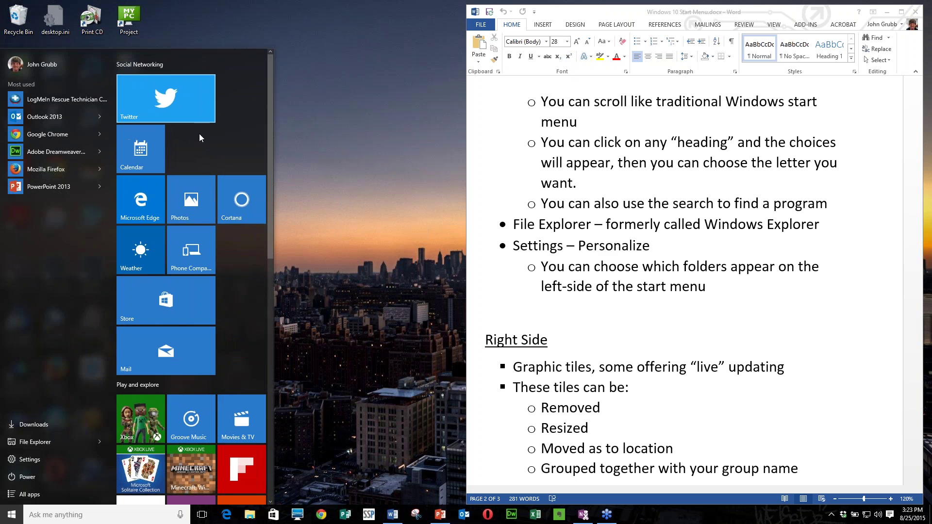
right_click(169, 295)
mouse_move(185, 320)
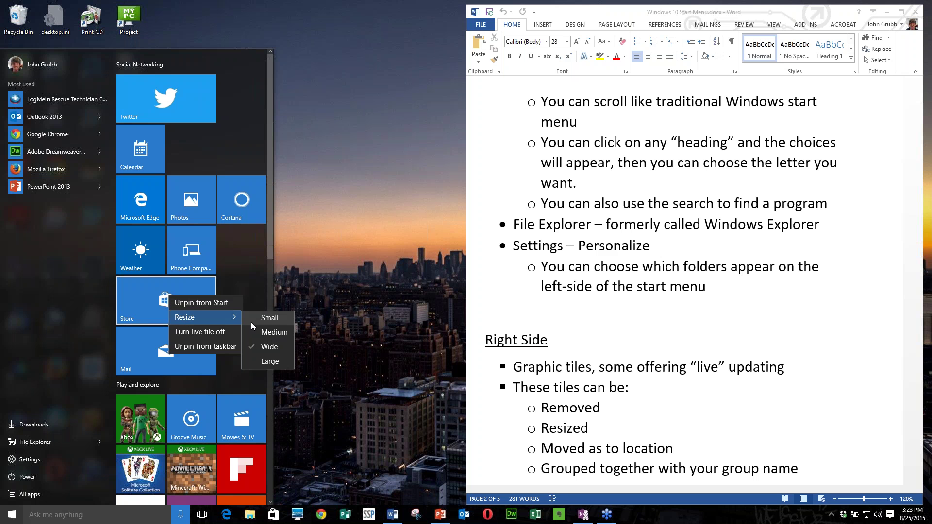
left_click(257, 321)
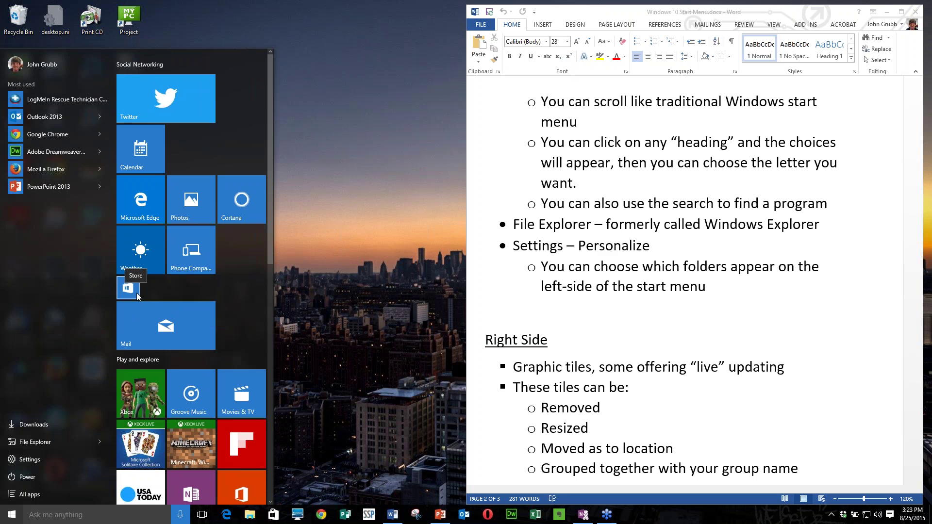
left_click_drag(136, 293, 197, 150)
- Resize the Phone Companion tile to Small and place it under the Store tile, and move the Mail tile beside Weather
right_click(185, 251)
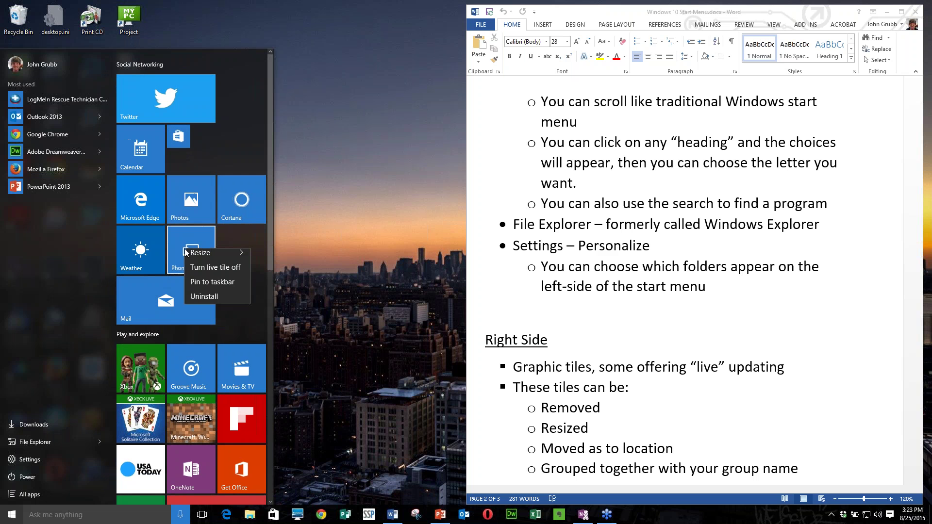
mouse_move(225, 275)
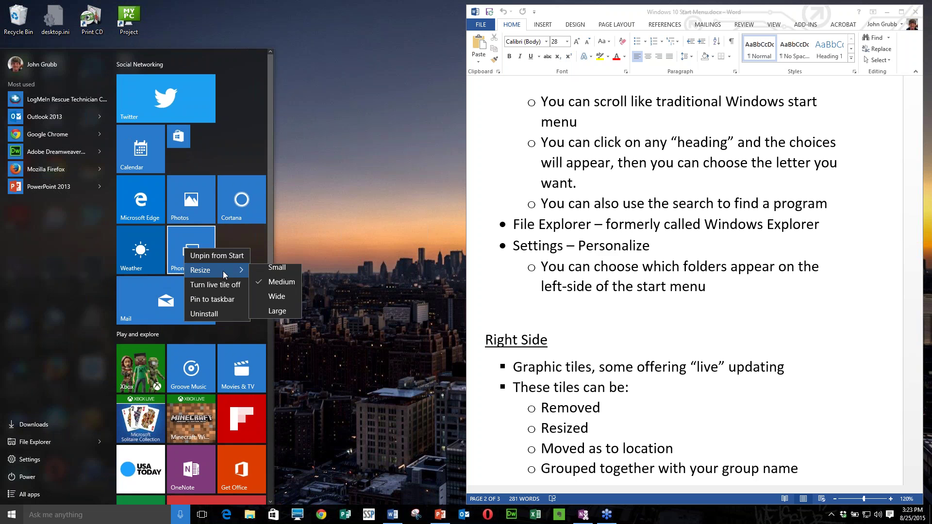
left_click(275, 268)
left_click_drag(186, 239, 191, 159)
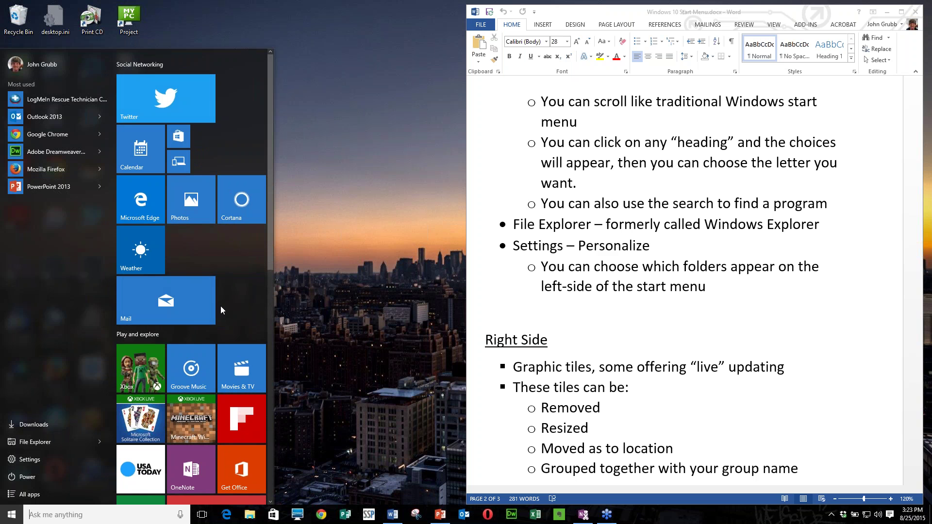
left_click_drag(180, 307, 233, 255)
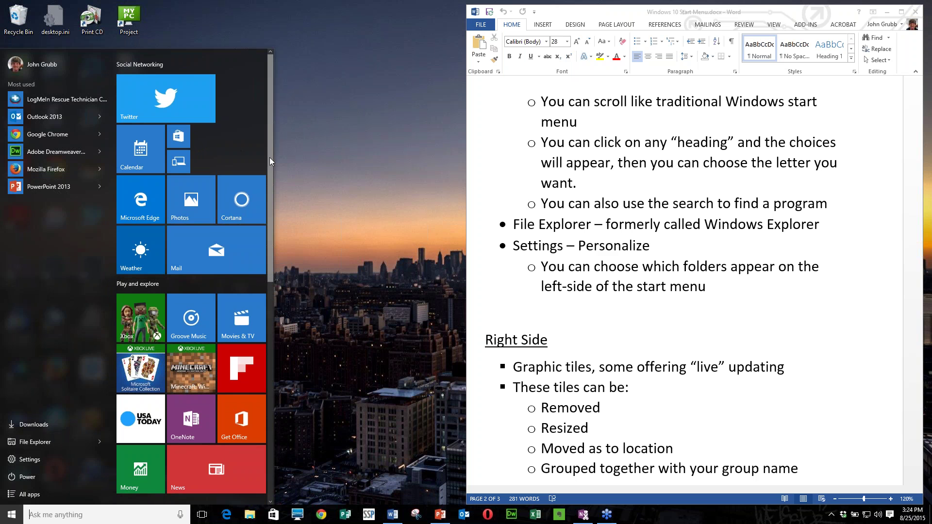
- Look through all the tile groups in the Start menu and check the options available for the Weather tile
left_click_drag(269, 158, 317, 386)
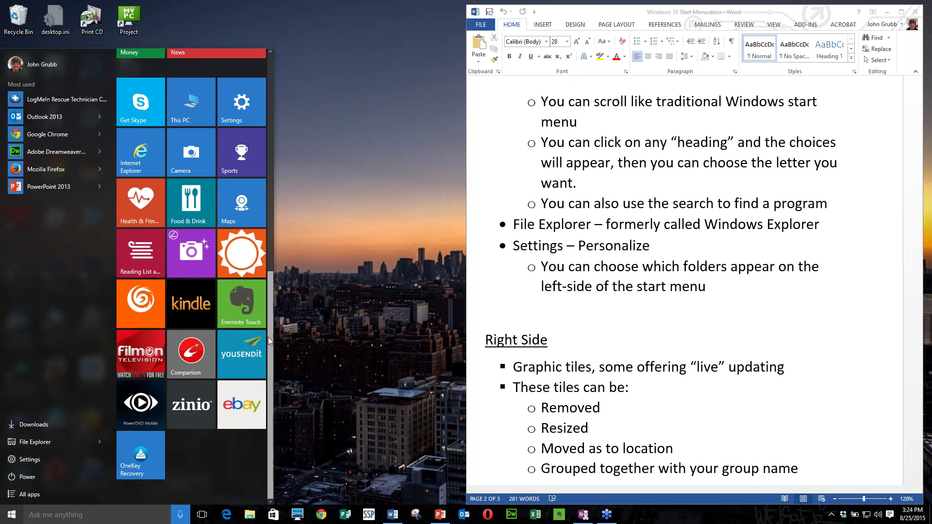
left_click_drag(268, 337, 247, 99)
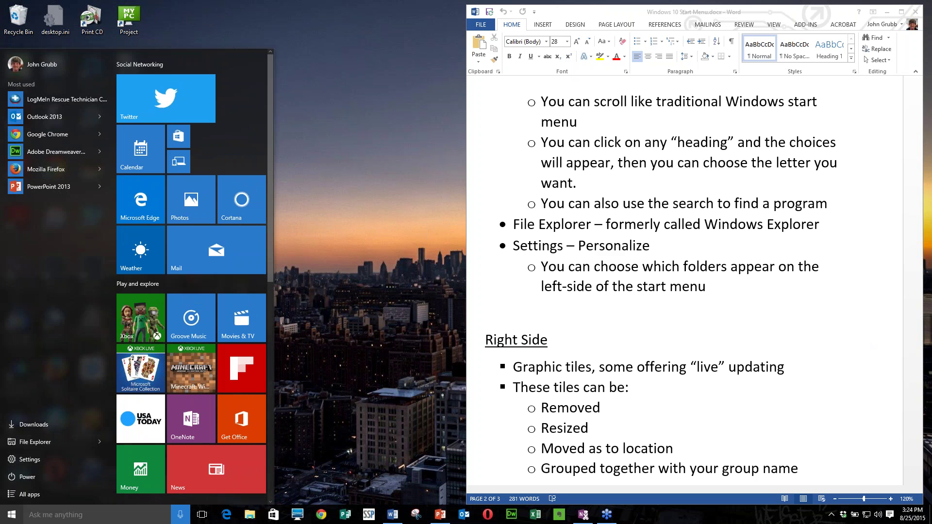
right_click(143, 256)
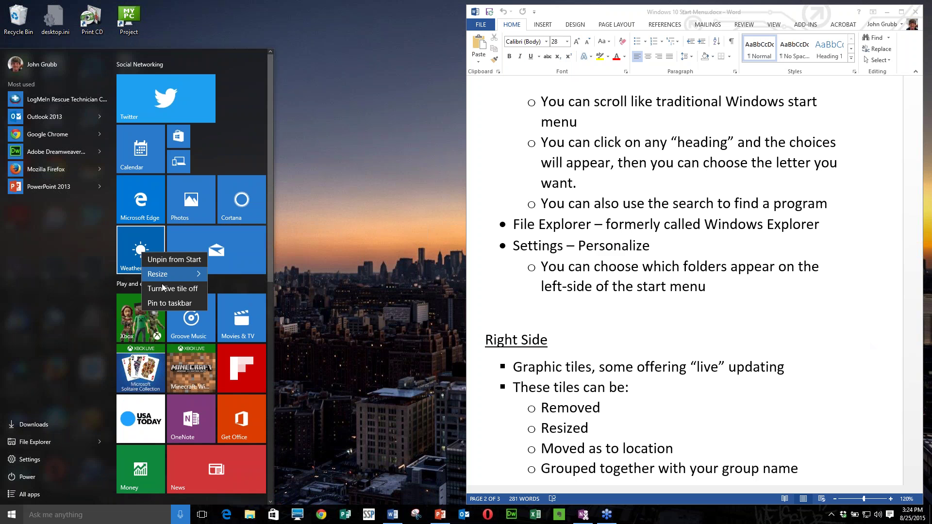
left_click(130, 256)
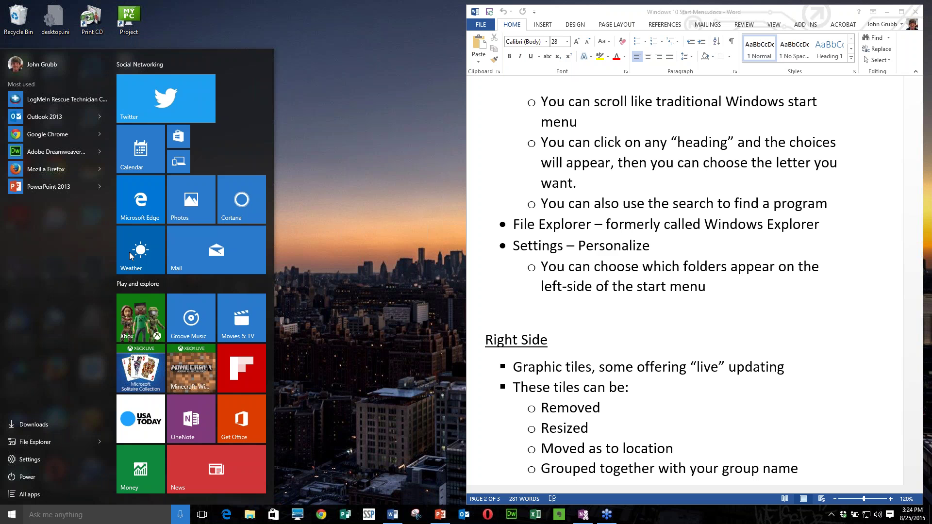
left_click(386, 304)
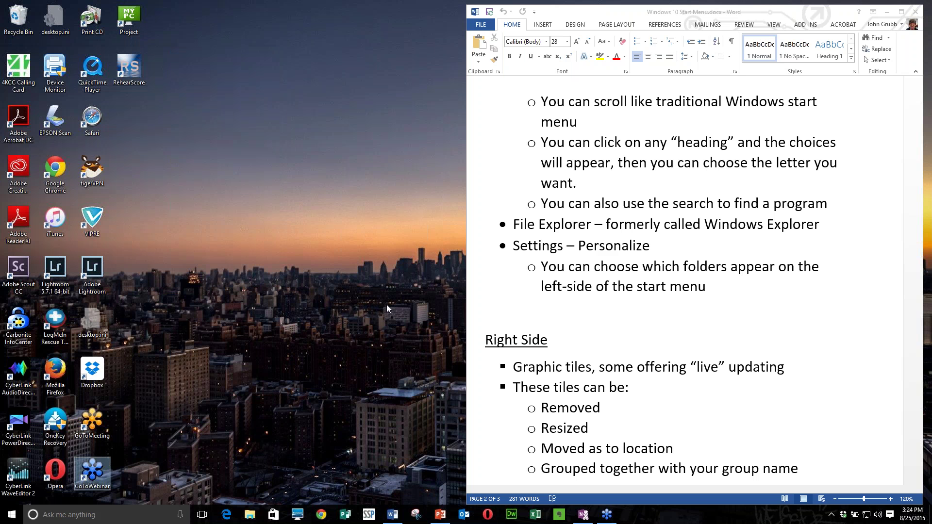
left_click(10, 516)
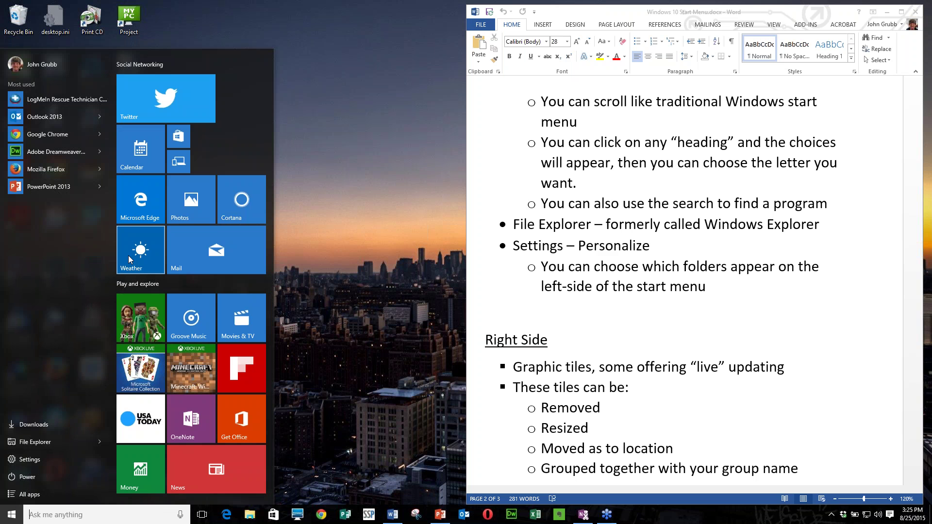
left_click(392, 184)
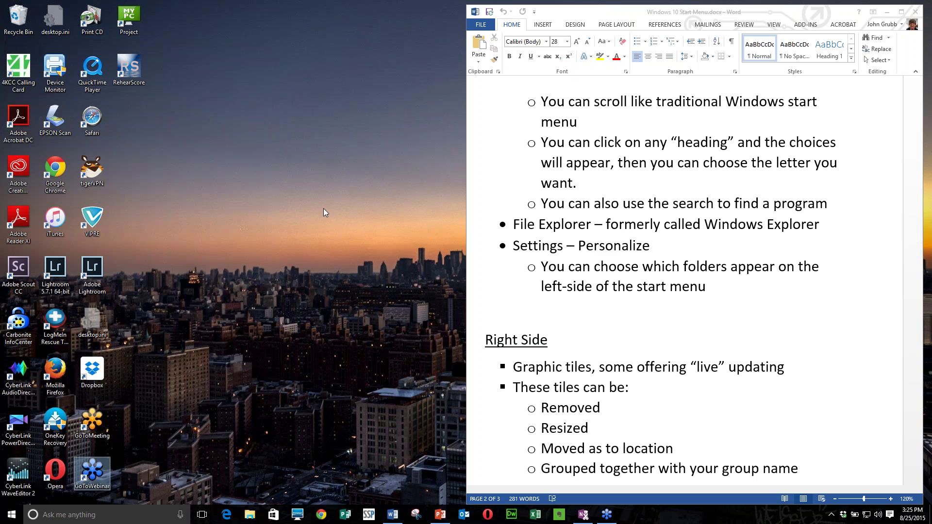
left_click(12, 516)
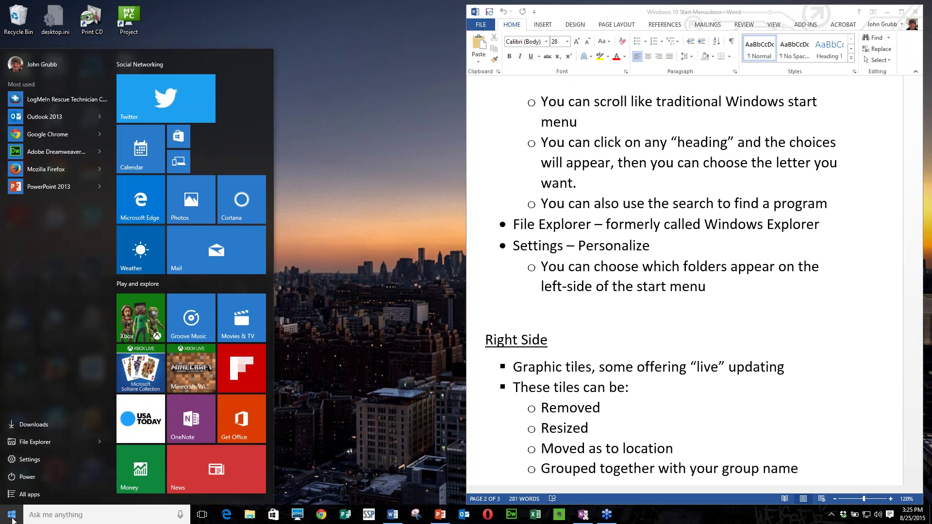
left_click(375, 243)
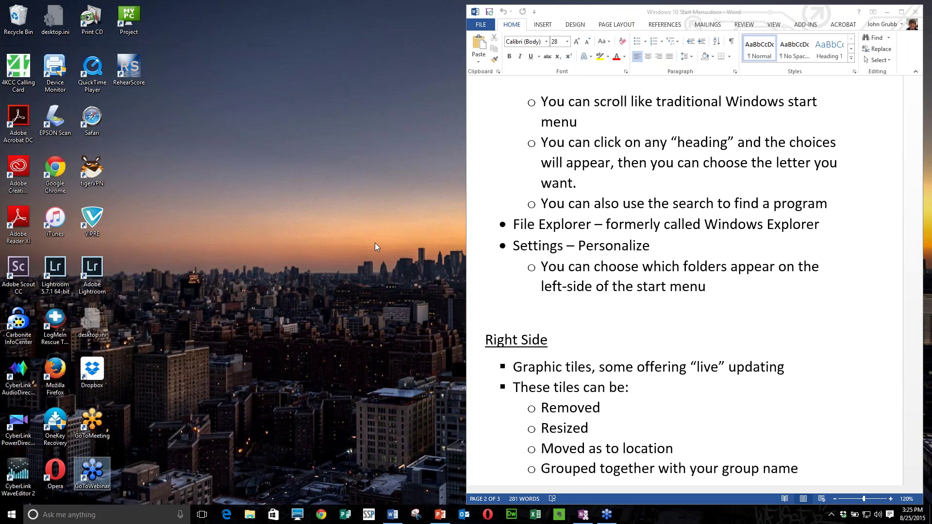
left_click(10, 515)
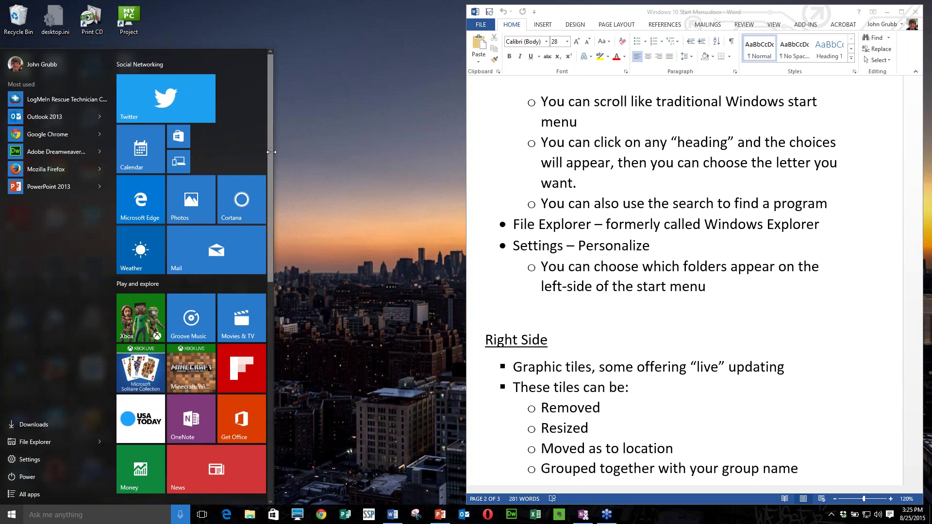
left_click_drag(269, 171, 280, 124)
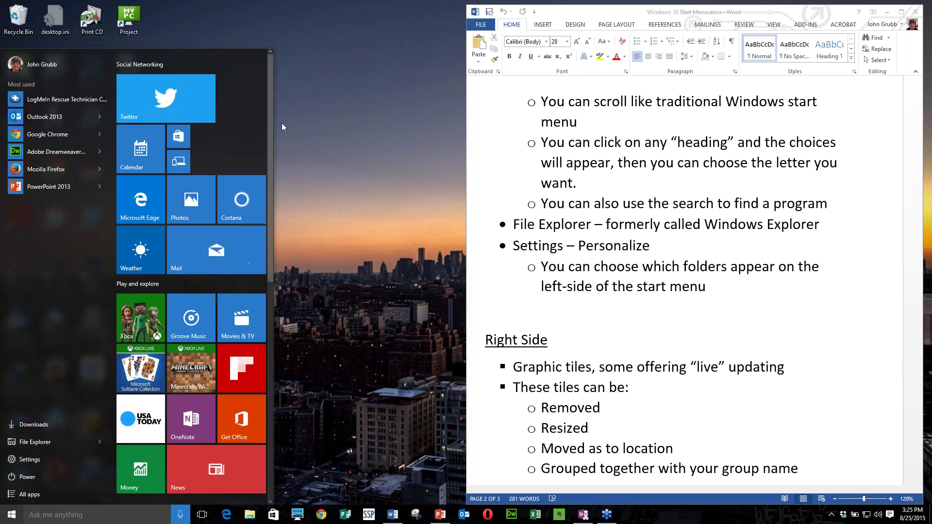
- Bring the General Information section of the Word notes into view and reopen the Start menu beside it
left_click(920, 235)
left_click_drag(919, 234, 926, 334)
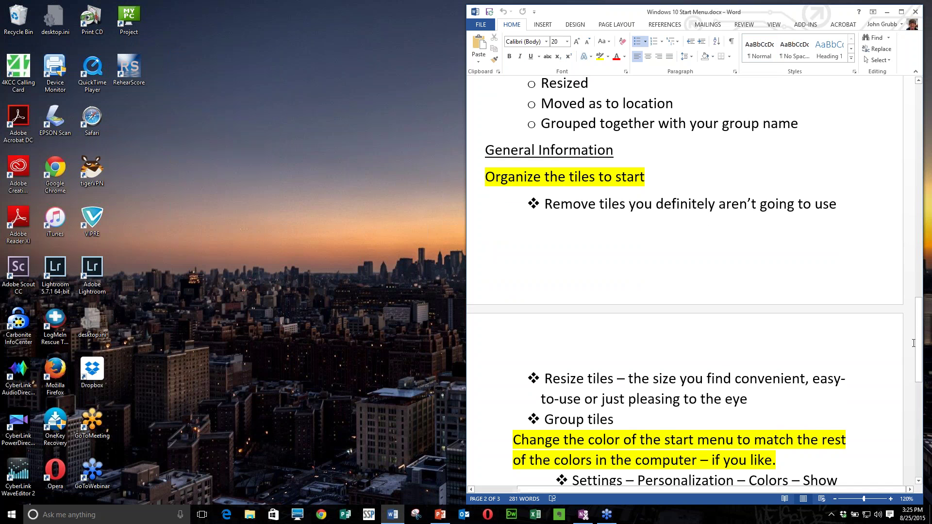
left_click_drag(923, 326, 919, 318)
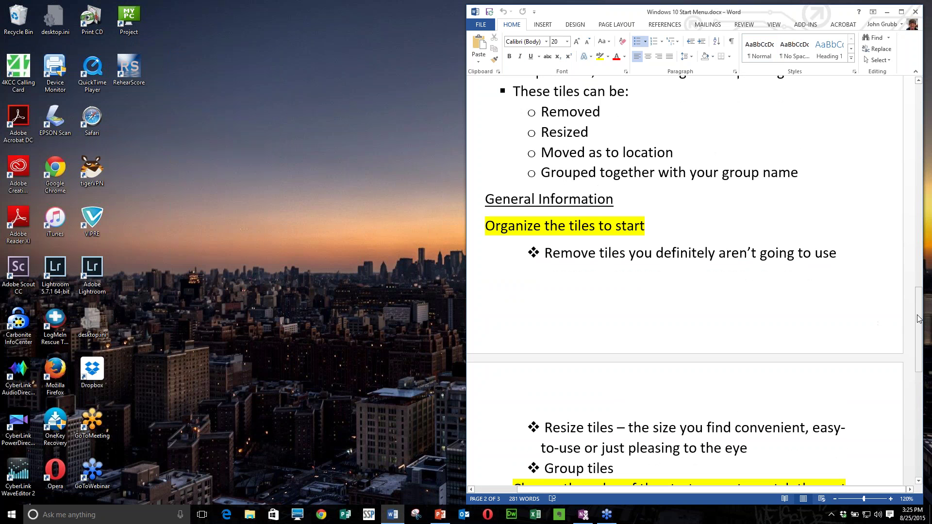
left_click(7, 518)
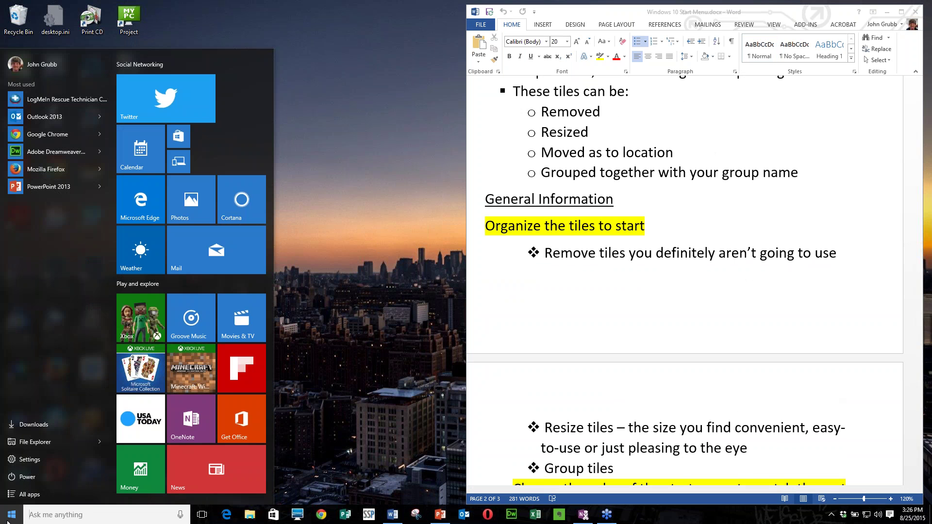
- Resize the Twitter tile to Small and open the Social Networking group's name for editing before closing the Start menu
right_click(166, 99)
mouse_move(196, 119)
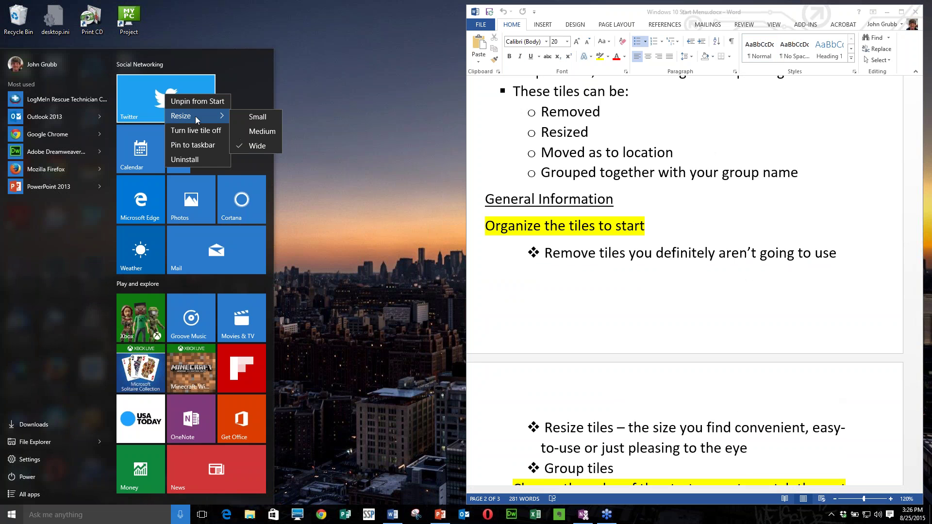
left_click(267, 115)
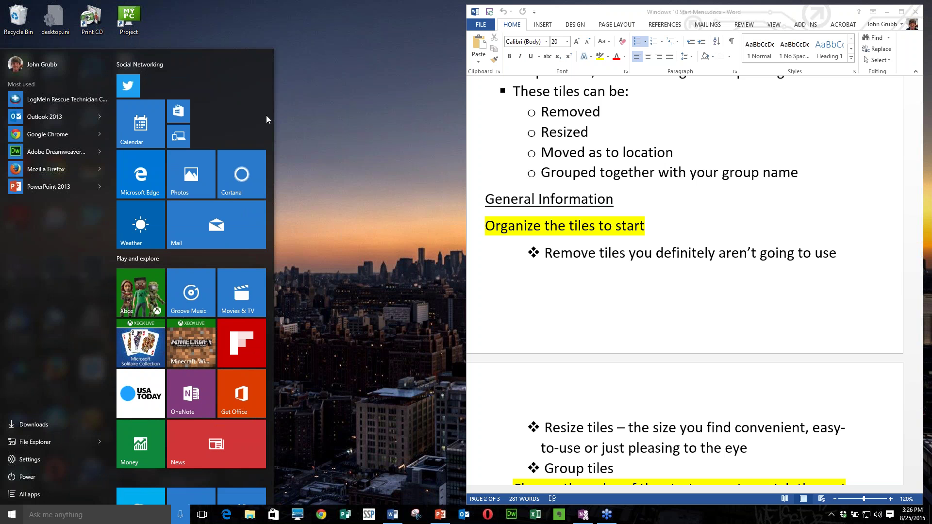
left_click(159, 66)
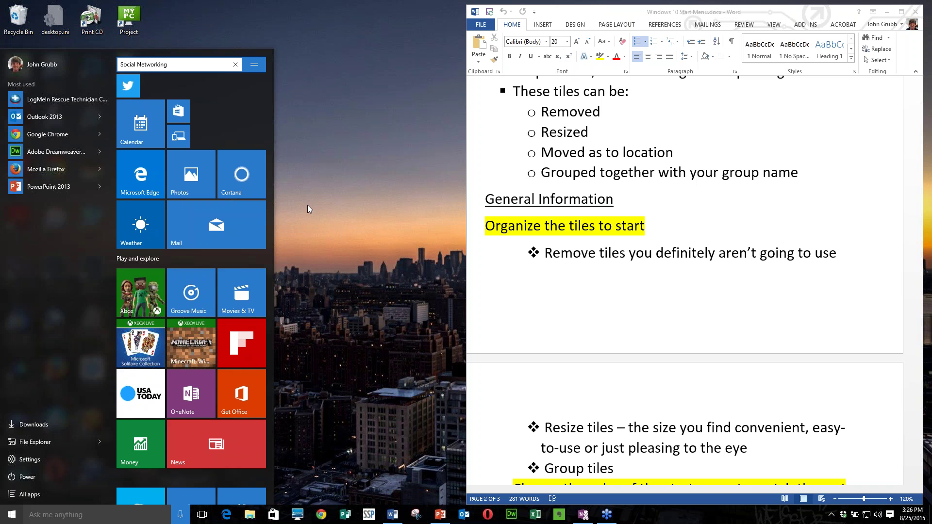
key("super")
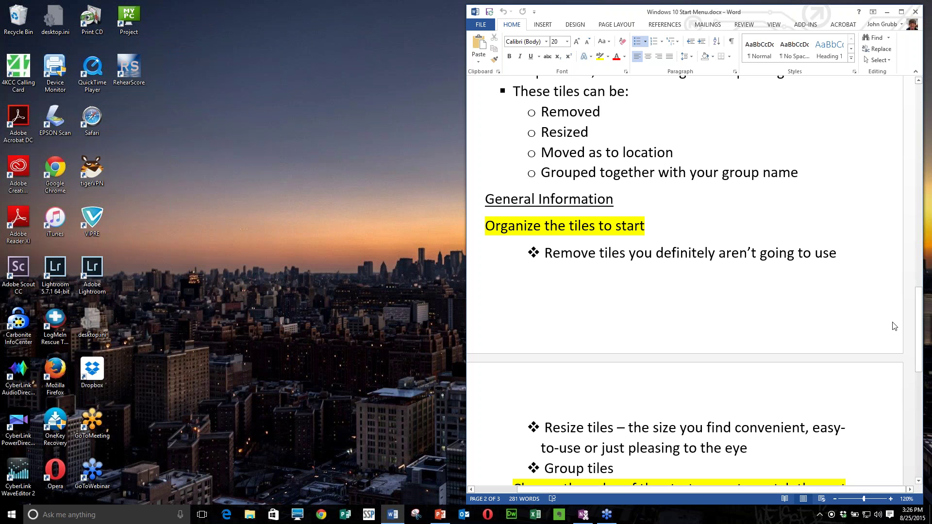
- Bring the Start menu color section of the Word notes into view and open the Colors page of the Personalization settings
left_click_drag(919, 325, 919, 376)
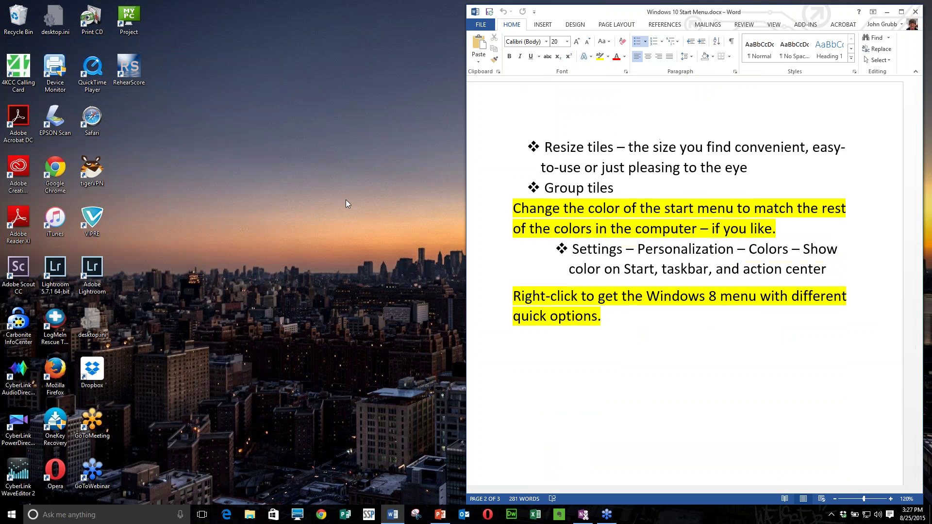
left_click(6, 520)
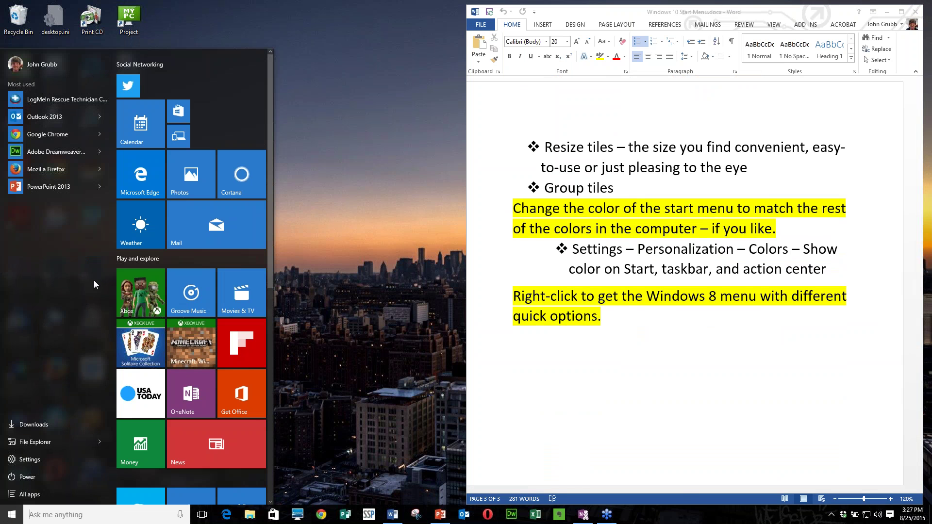
left_click(34, 461)
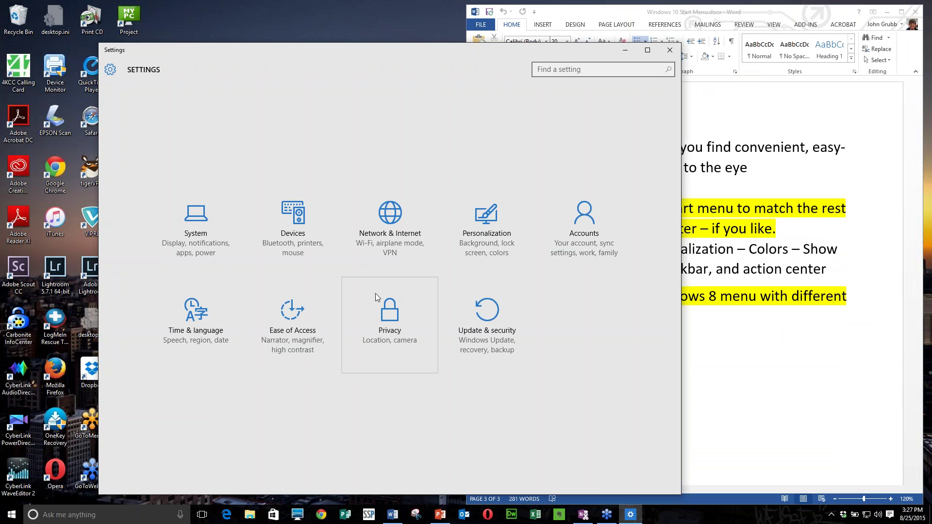
left_click(501, 231)
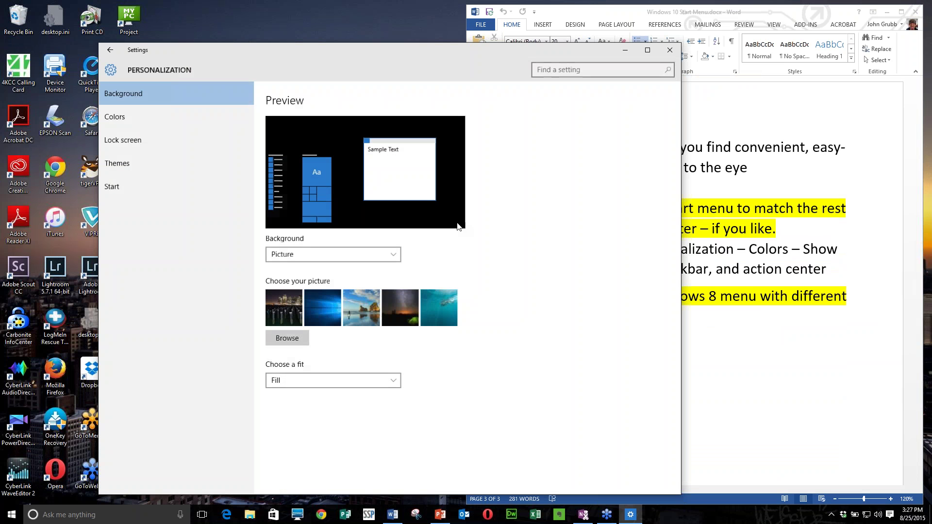
left_click(110, 112)
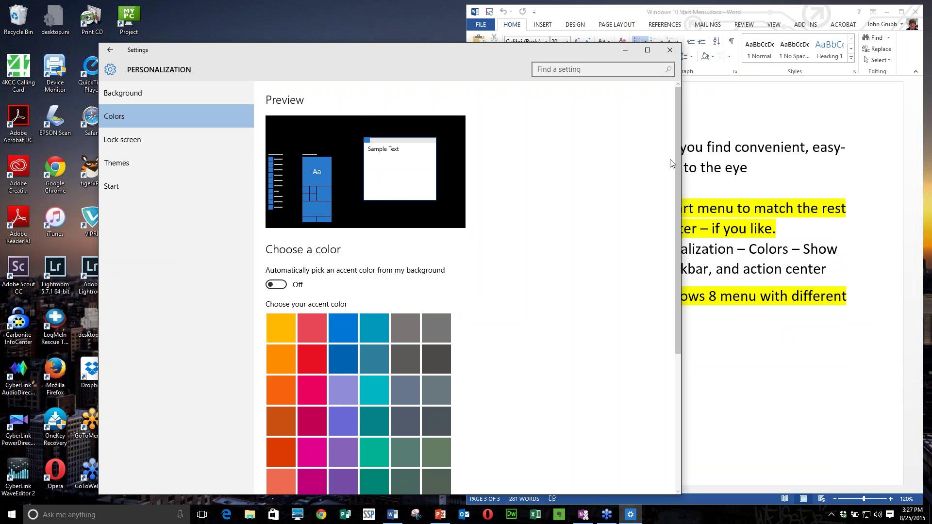
- Set the accent color to the orange in the second row and check how the Start menu tiles look
left_click_drag(676, 159, 685, 267)
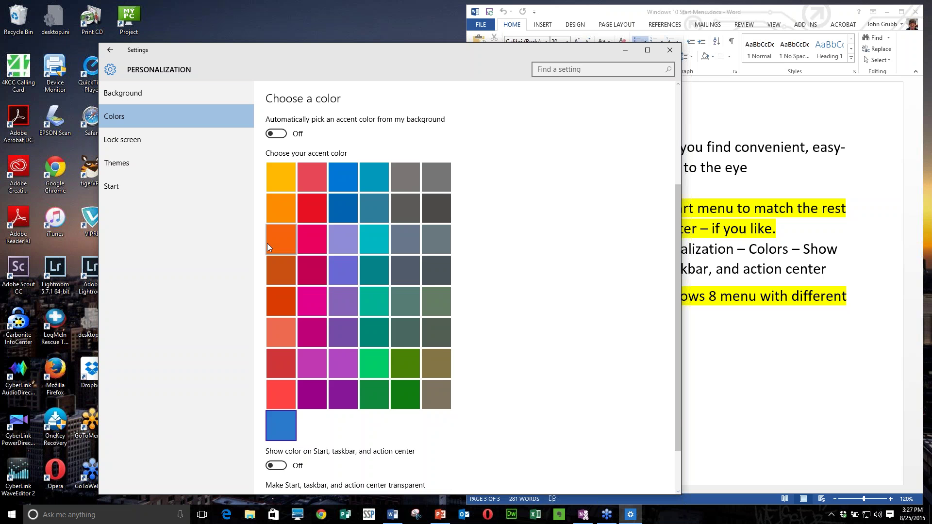
left_click(284, 217)
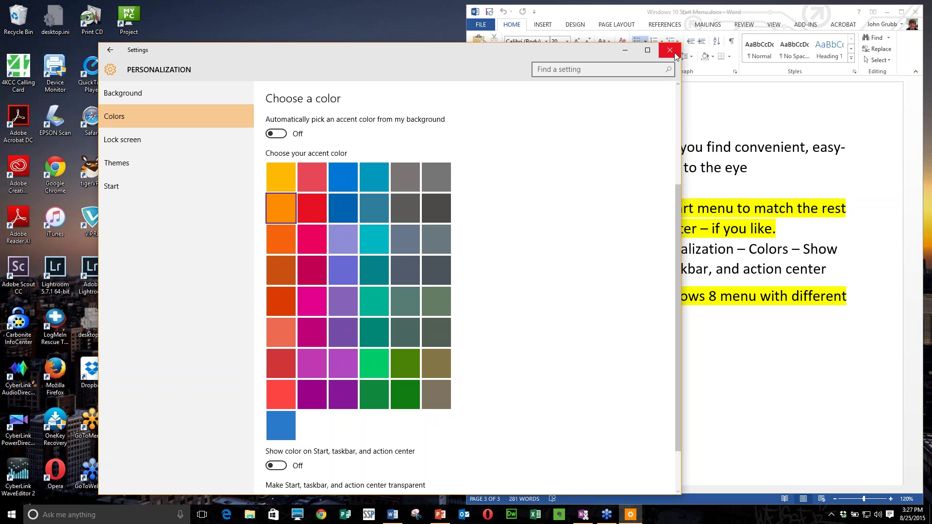
scroll(678, 316, "down", 3)
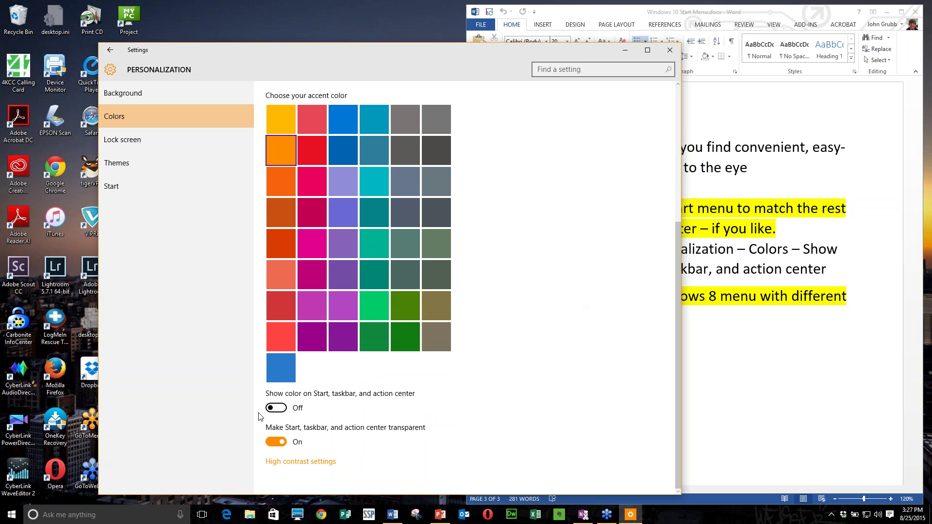
left_click(10, 515)
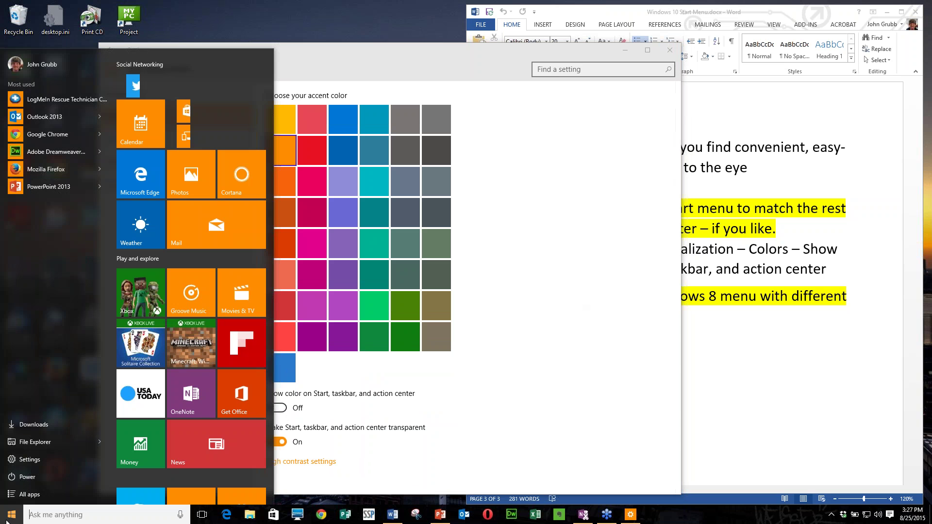
left_click(7, 520)
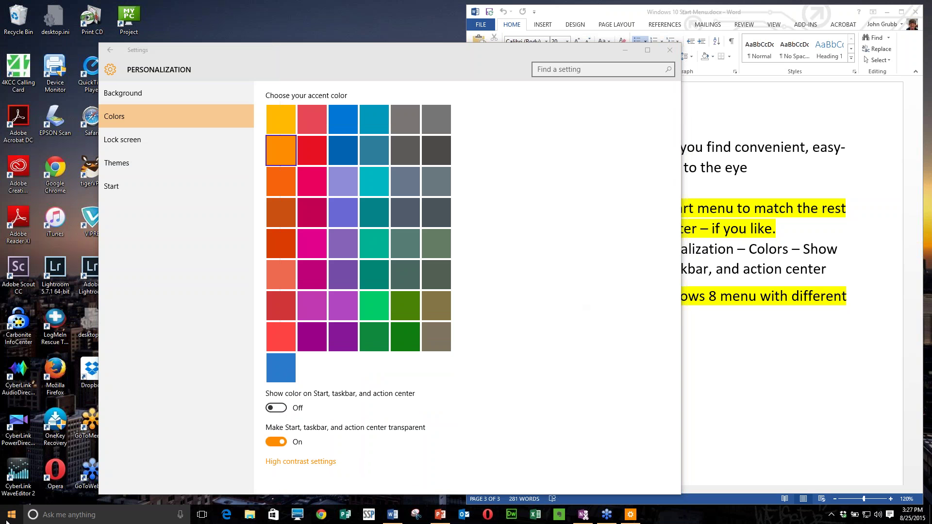
- Turn Show color on Start, taskbar, and action center on, then off again, checking the Start menu after each change
left_click(281, 409)
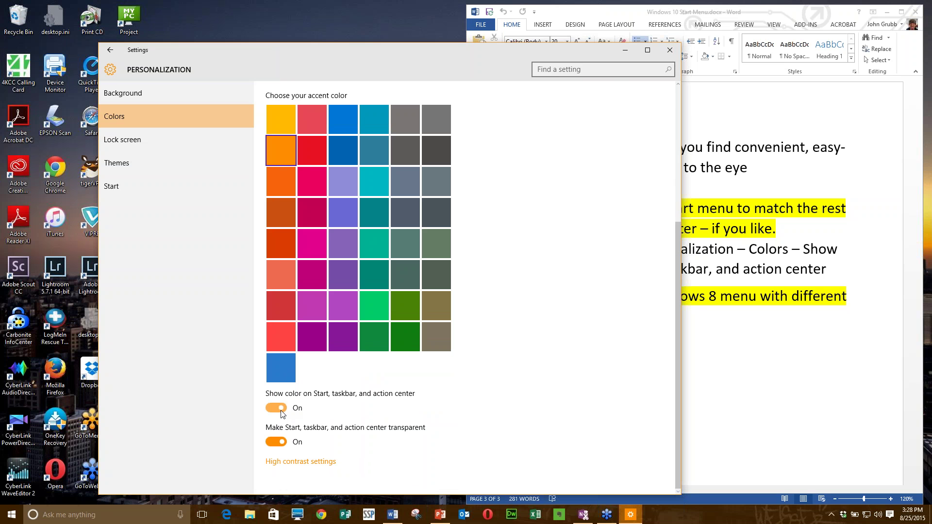
left_click(12, 520)
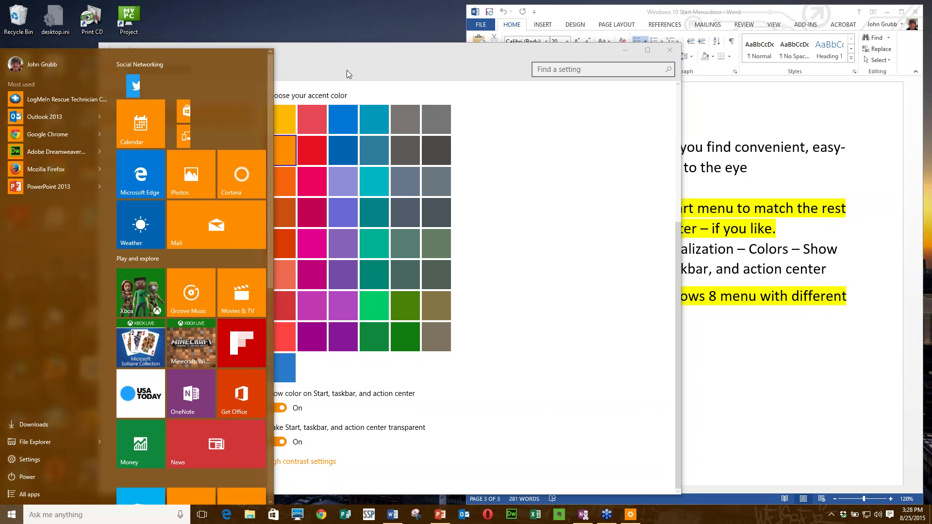
left_click(348, 49)
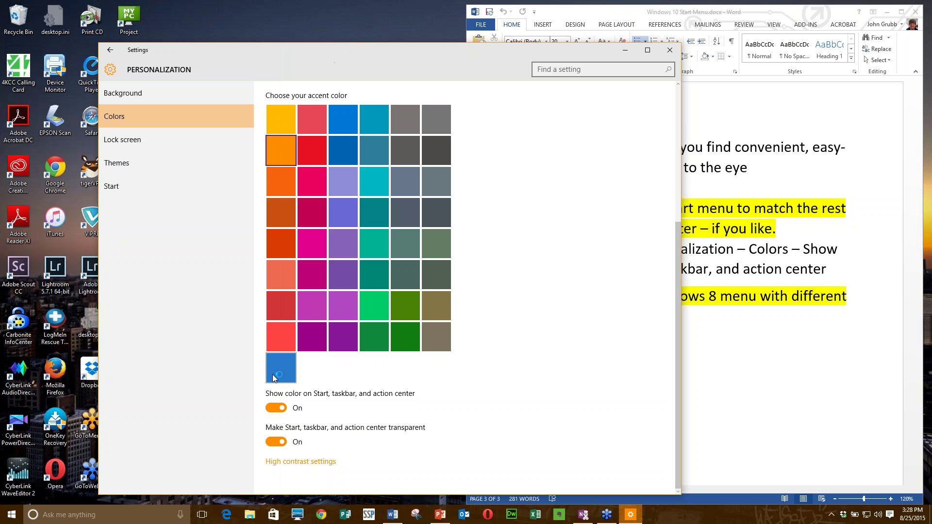
left_click(275, 408)
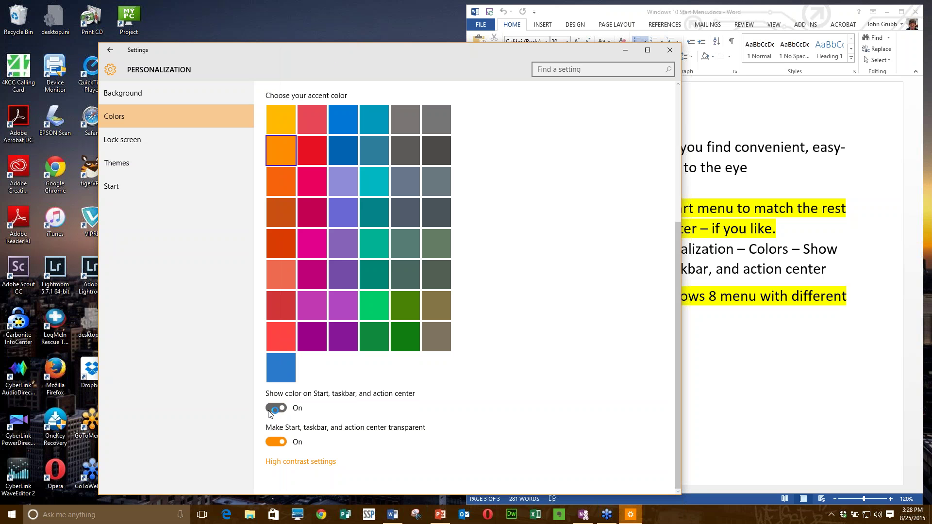
left_click(19, 510)
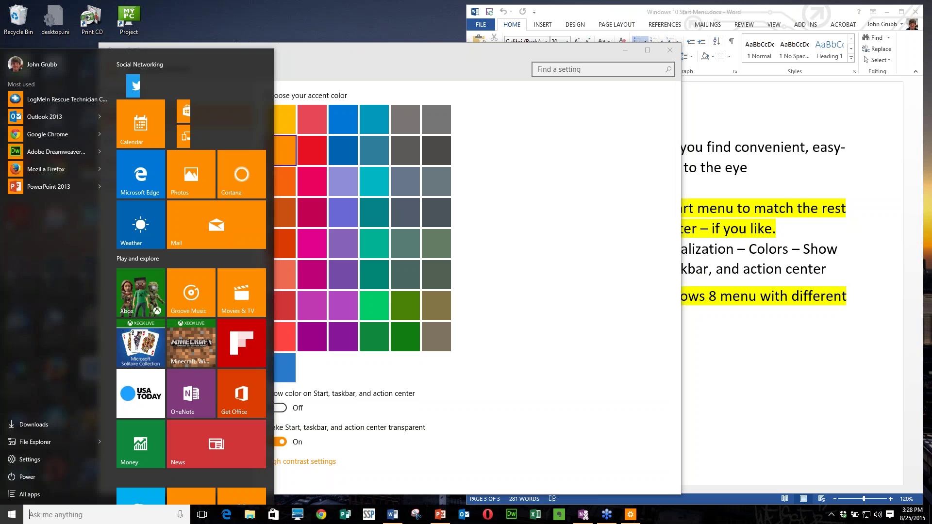
left_click(349, 121)
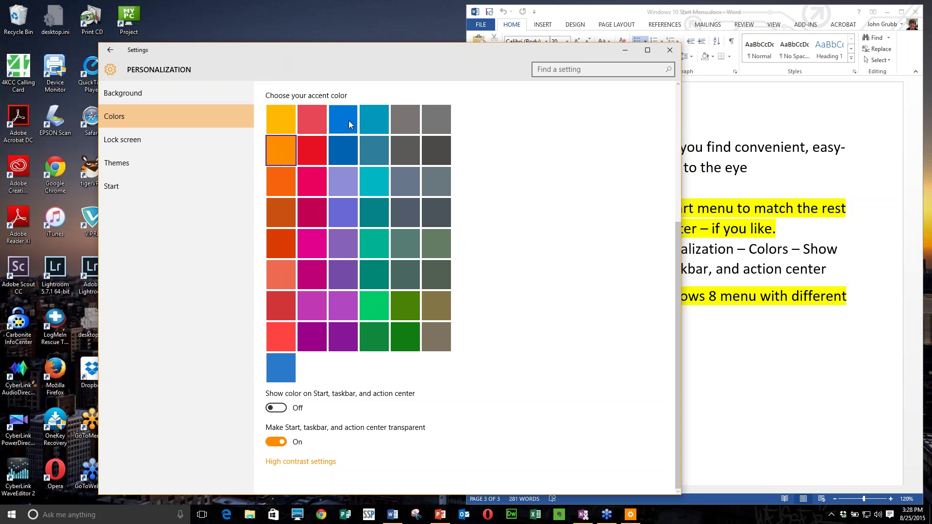
- Set the accent color to the first-row blue, show color on Start, taskbar, and action center, and check the Start menu
left_click(348, 121)
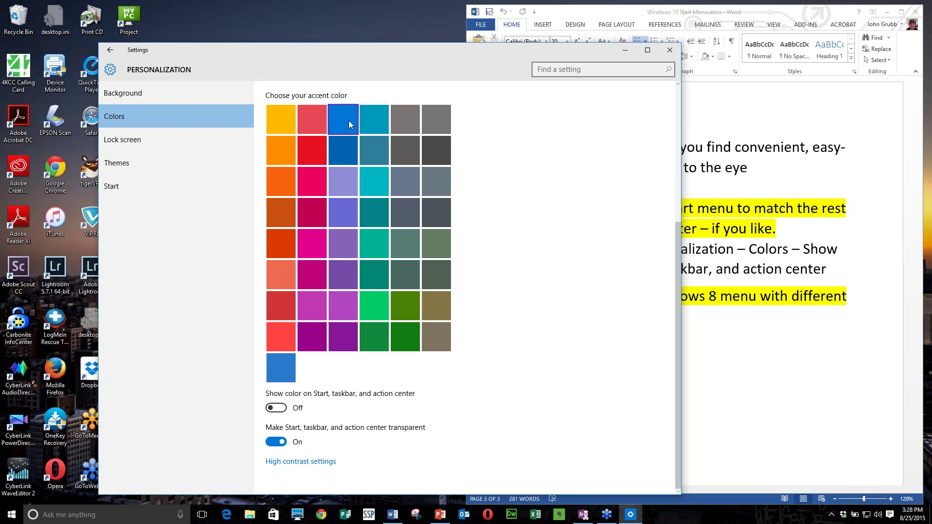
left_click(276, 407)
left_click(19, 522)
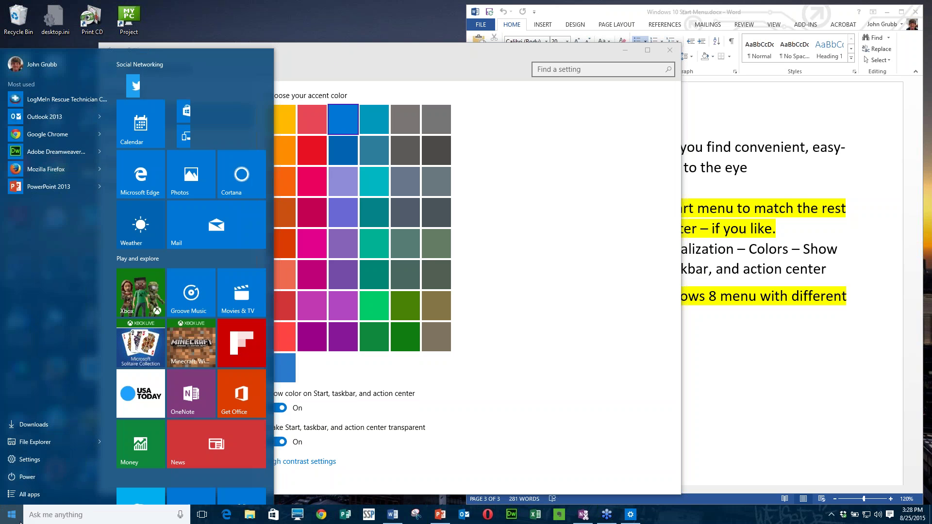
left_click(490, 211)
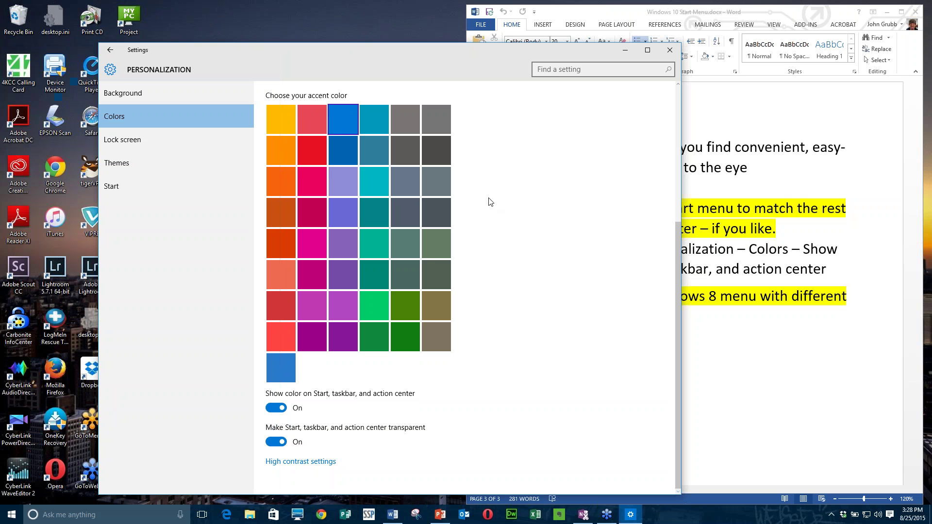
- Set the accent color to dark gray with Show color on Start, taskbar, and action center off, then check the Start menu and close Settings
left_click(448, 148)
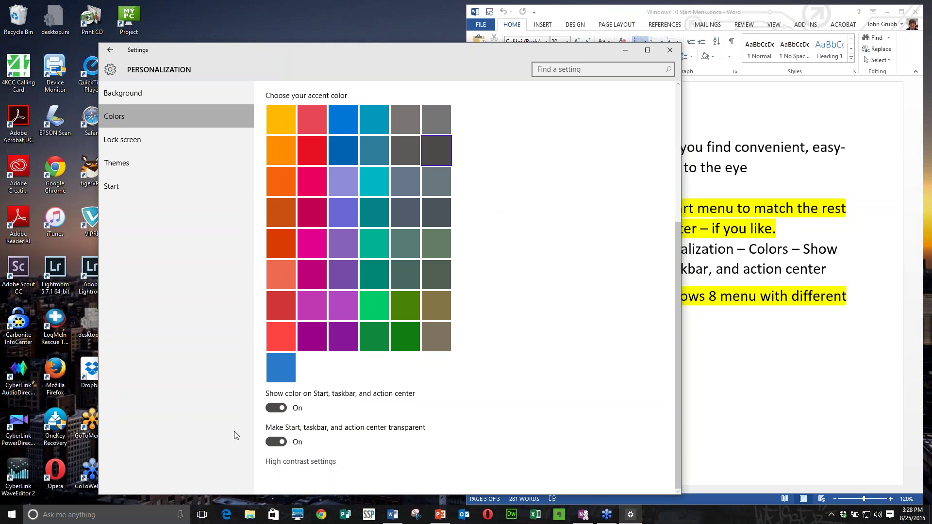
left_click(279, 415)
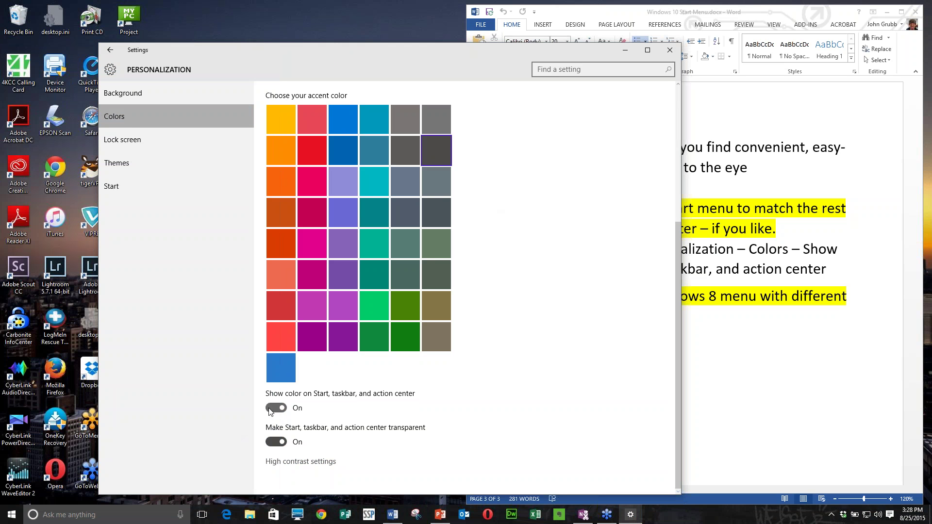
left_click(9, 518)
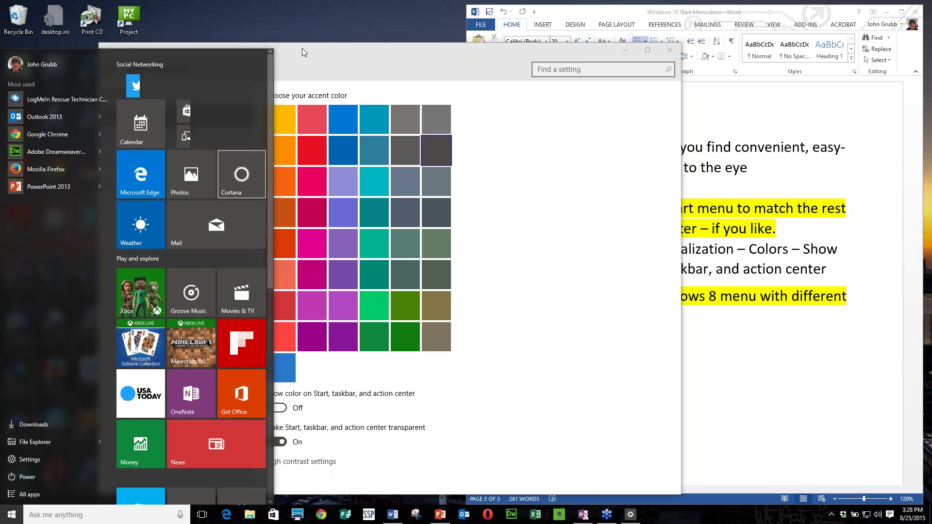
left_click(346, 60)
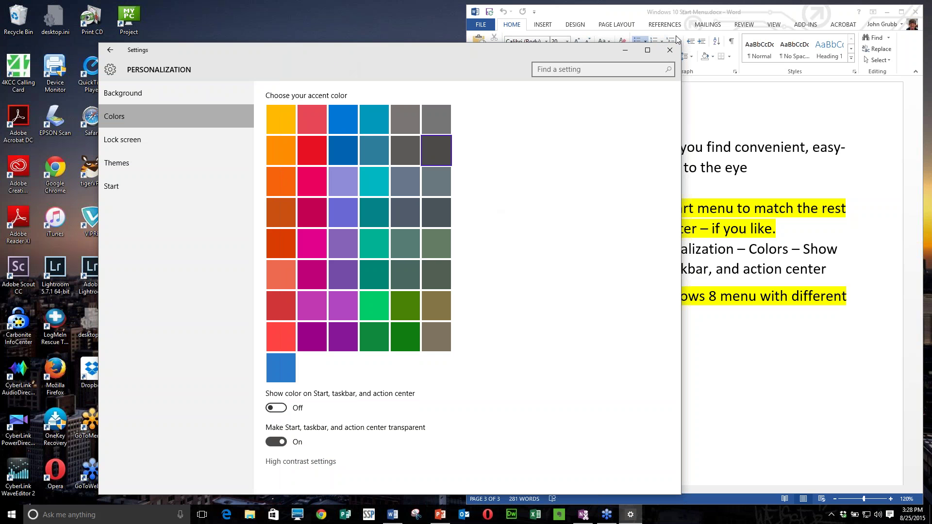
left_click(670, 50)
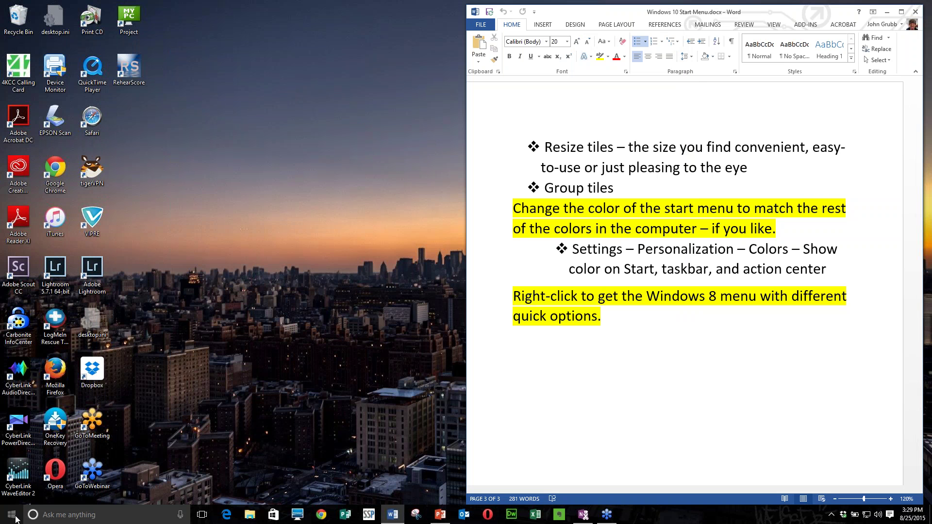
- View the computer's basic System information through the Start button's Windows 8-style quick options, and close it
right_click(16, 519)
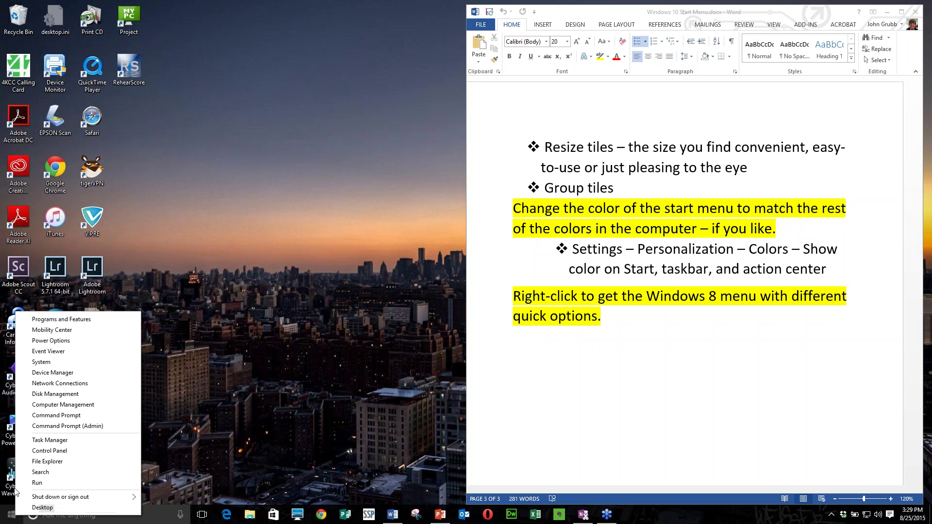
left_click(57, 364)
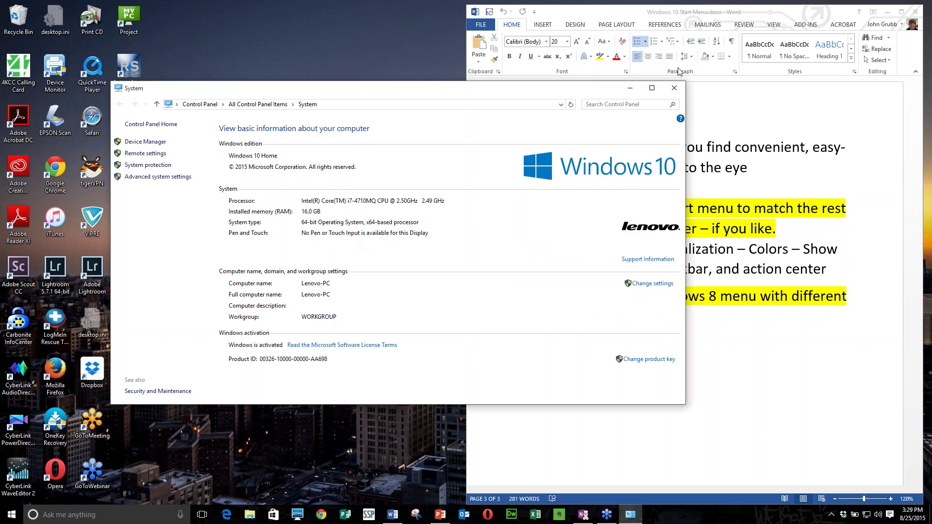
left_click(675, 87)
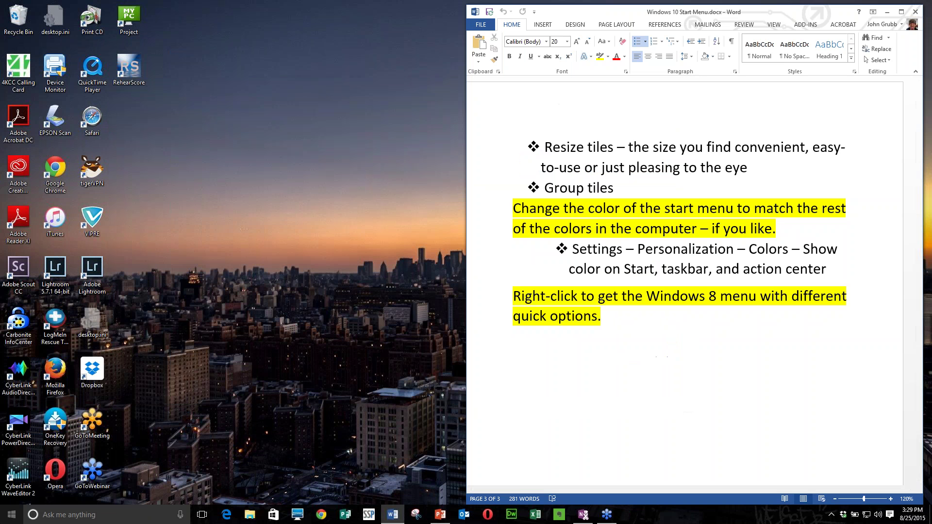
- Review the Start button's quick options again and take a last look at the Start menu tiles
right_click(14, 515)
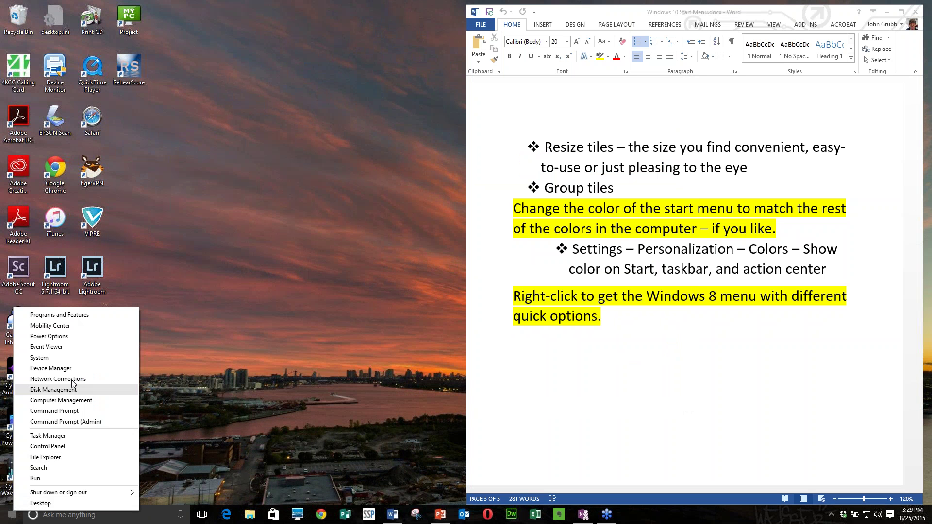
left_click(344, 284)
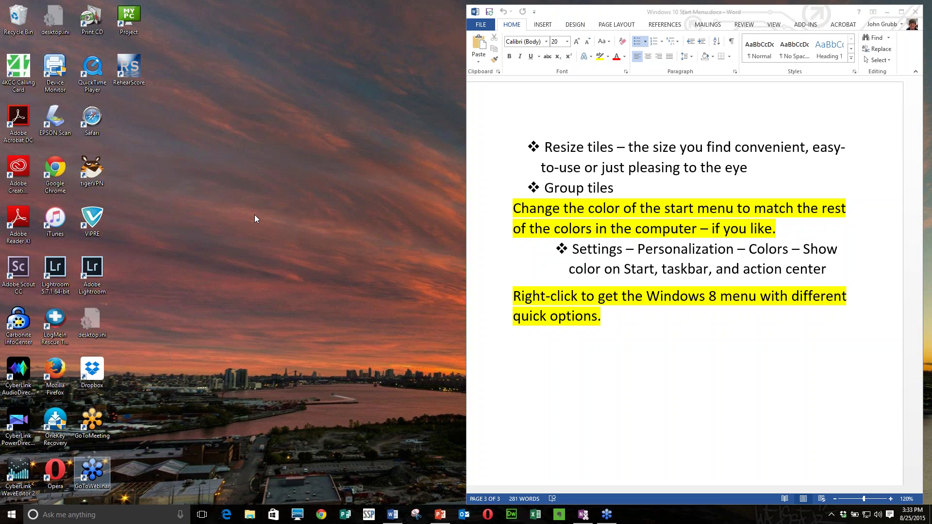
left_click(12, 518)
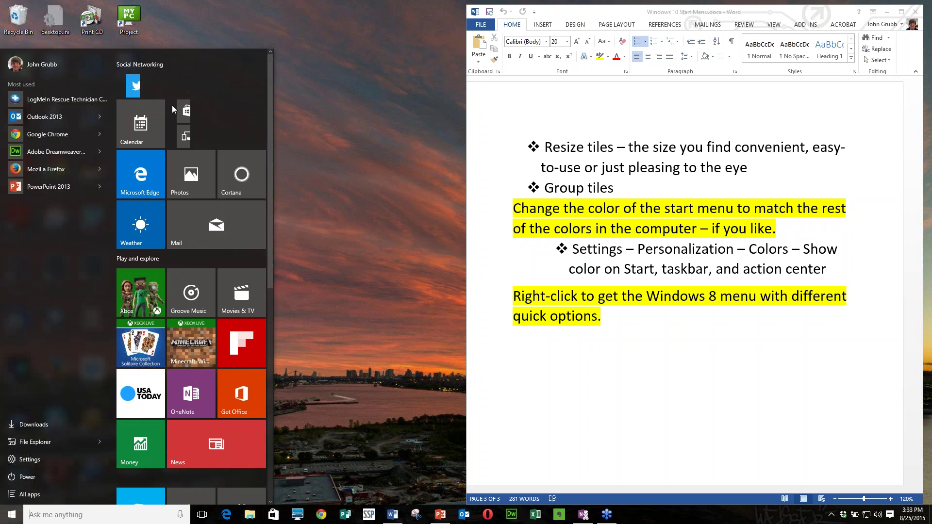
left_click(322, 80)
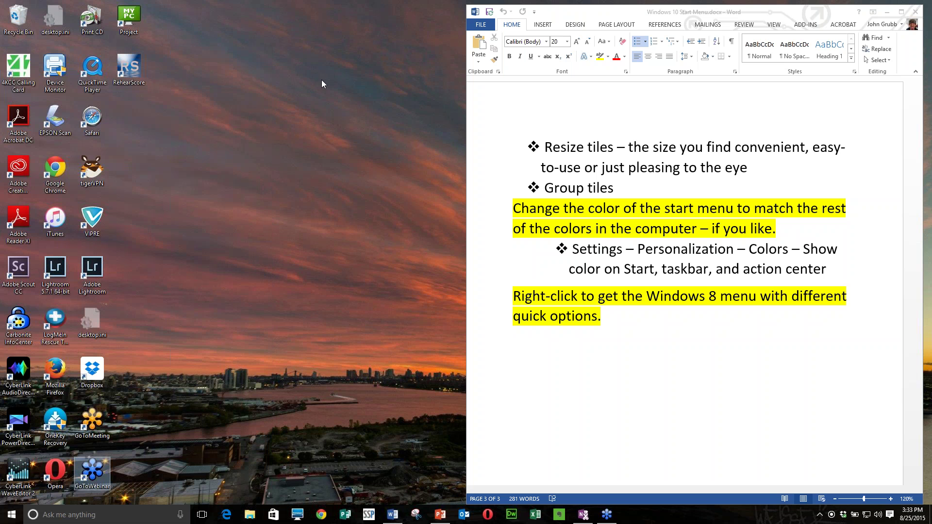